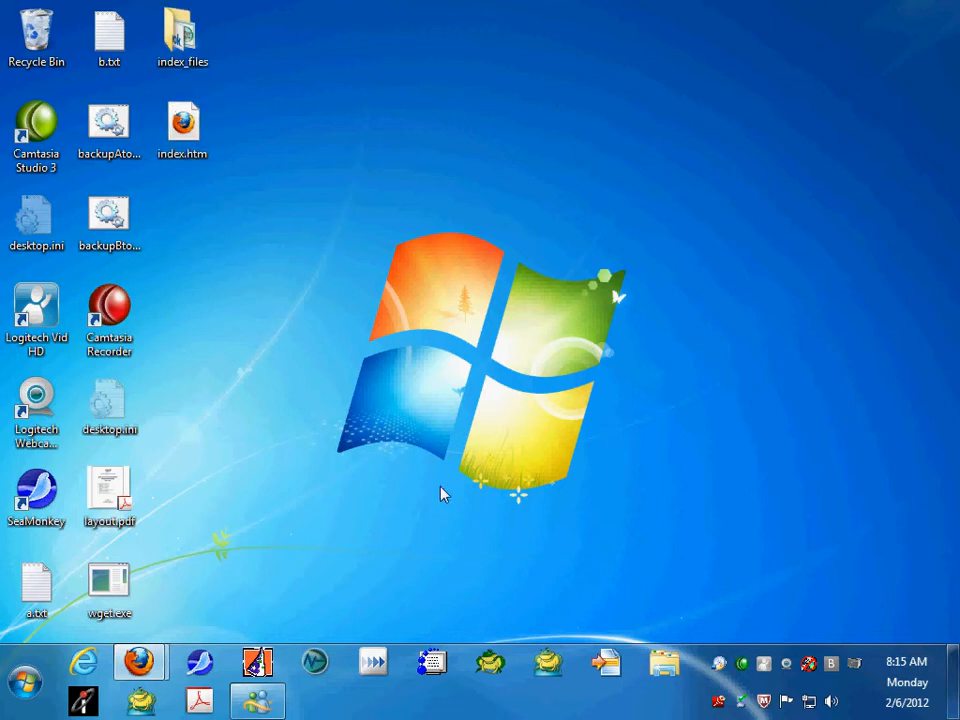
Step: Launch Remote Desktop Connection by searching mstsc from the Start menu
{"action": "left_click", "coordinate": [20, 686]}
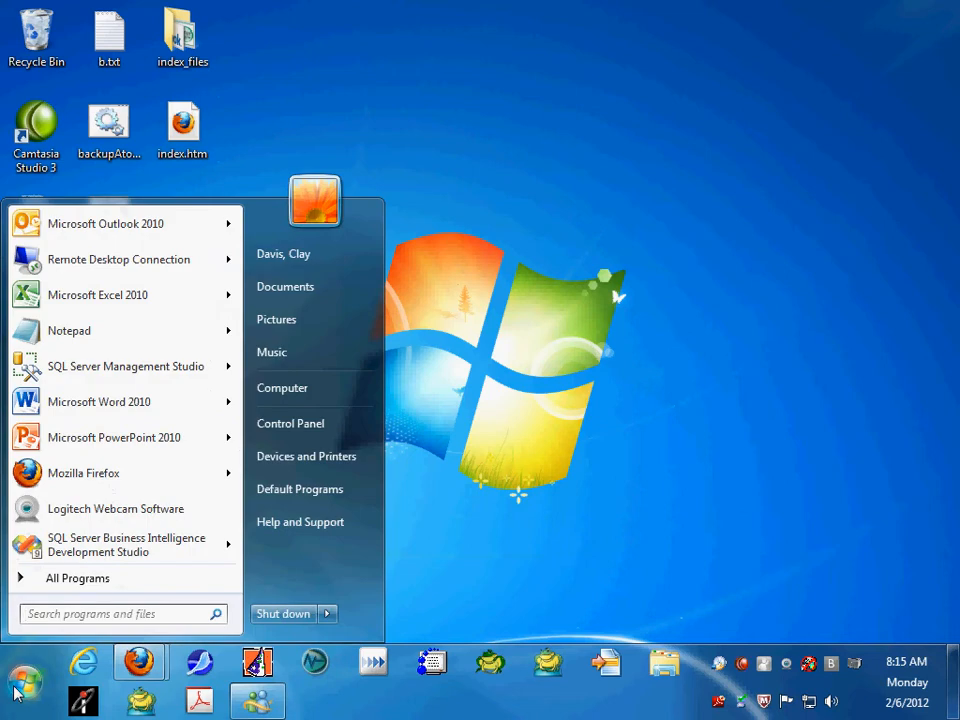
{"action": "type", "text": "msts"}
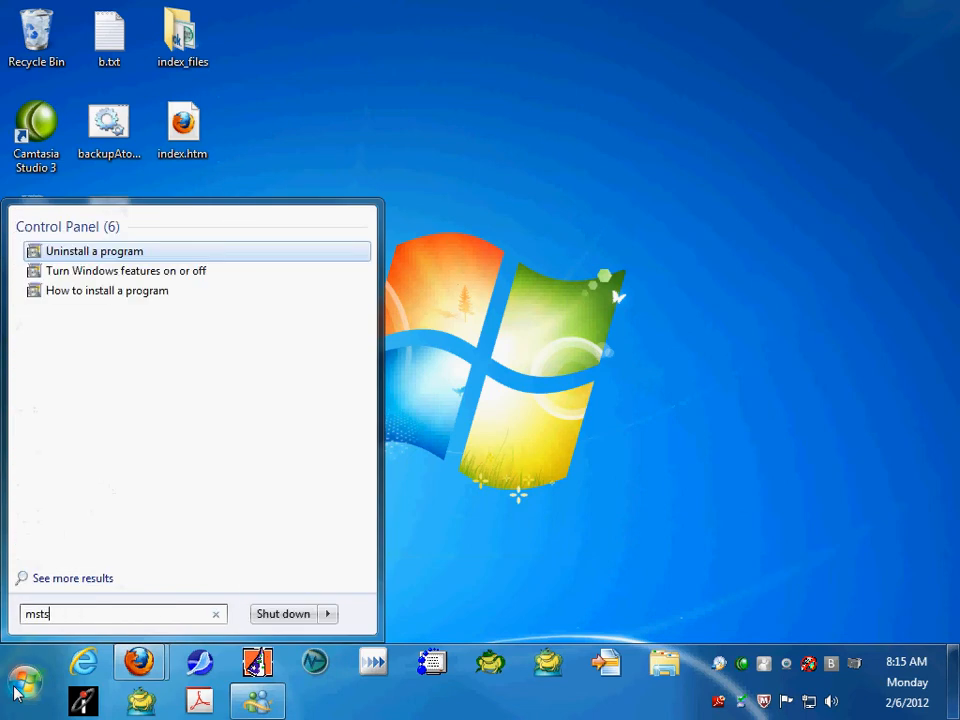
{"action": "type", "text": "c"}
{"action": "key", "text": "Return"}
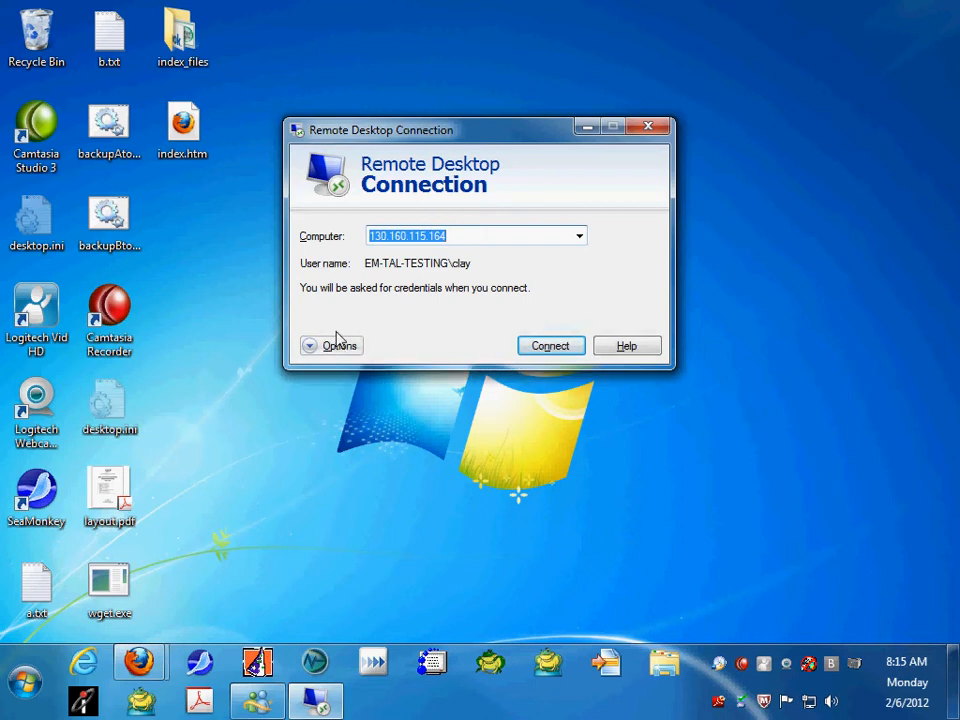
Step: Expand the connection options, review Display and Local Resources, and open More local devices
{"action": "left_click", "coordinate": [336, 334]}
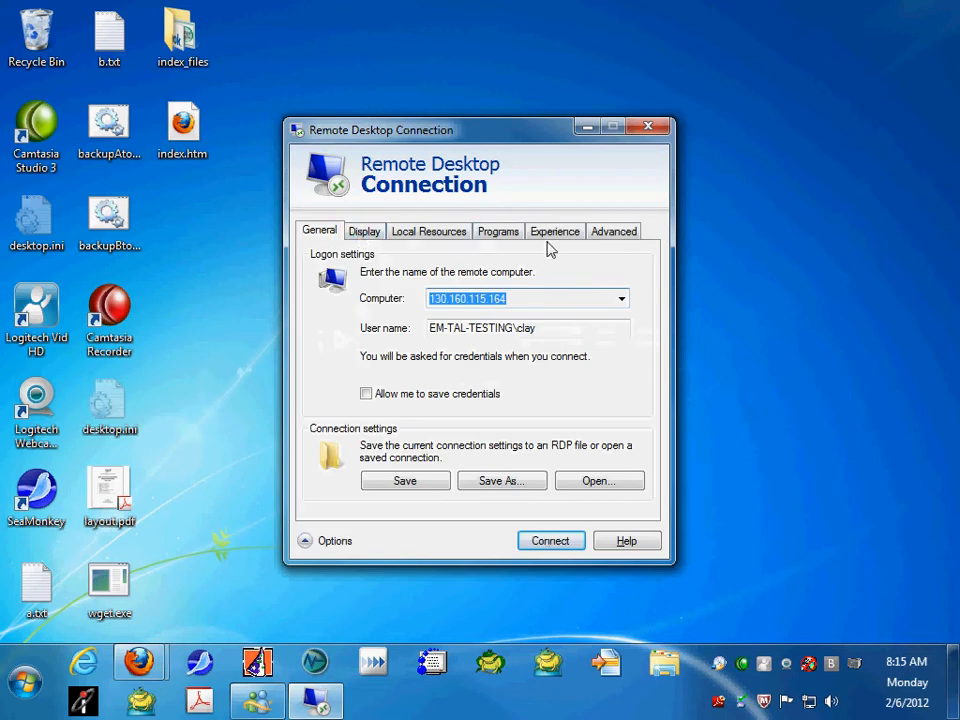
{"action": "left_click", "coordinate": [366, 233]}
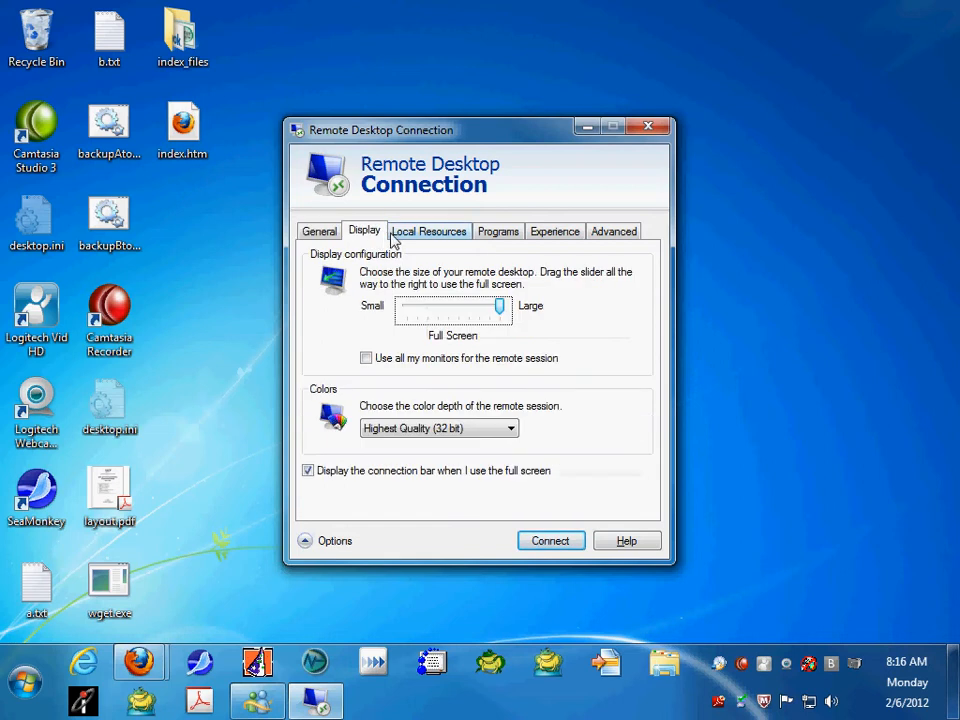
{"action": "left_click", "coordinate": [426, 238]}
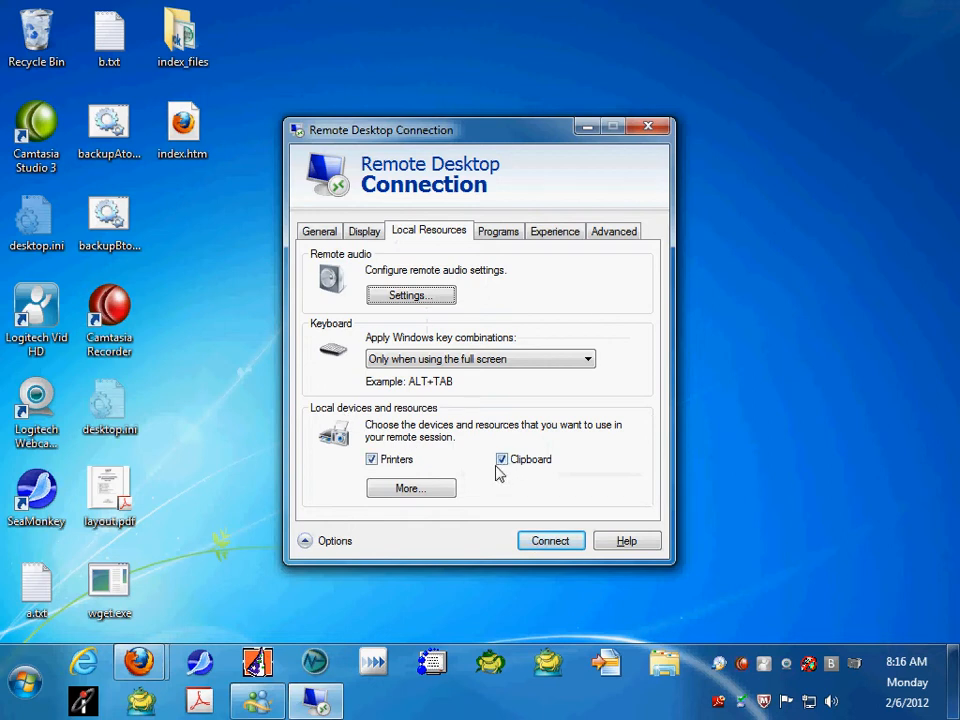
{"action": "left_click", "coordinate": [419, 492]}
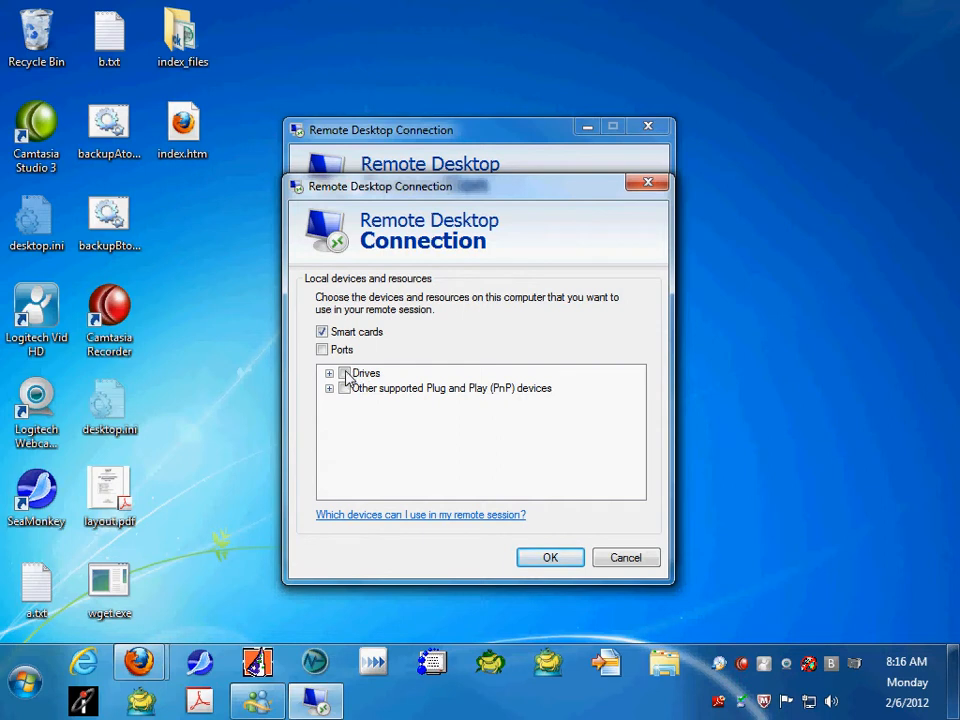
Step: Share all local drives and other Plug and Play devices, then confirm the devices dialog
{"action": "left_click", "coordinate": [330, 374]}
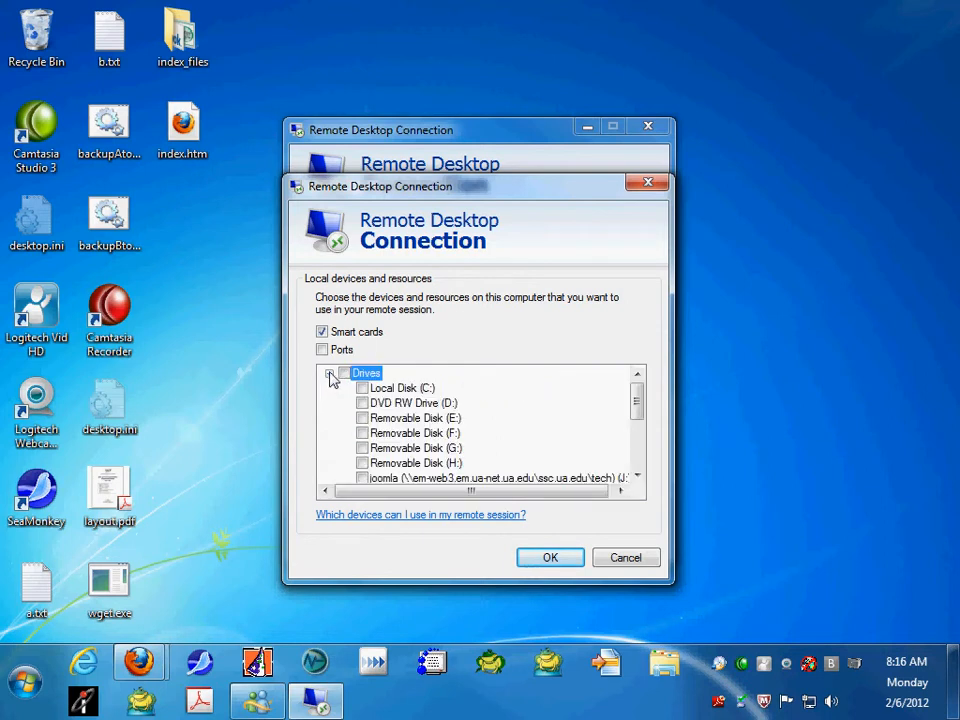
{"action": "mouse_move", "coordinate": [637, 403]}
{"action": "left_mouse_down"}
{"action": "mouse_move", "coordinate": [632, 460]}
{"action": "mouse_move", "coordinate": [636, 396]}
{"action": "left_mouse_up"}
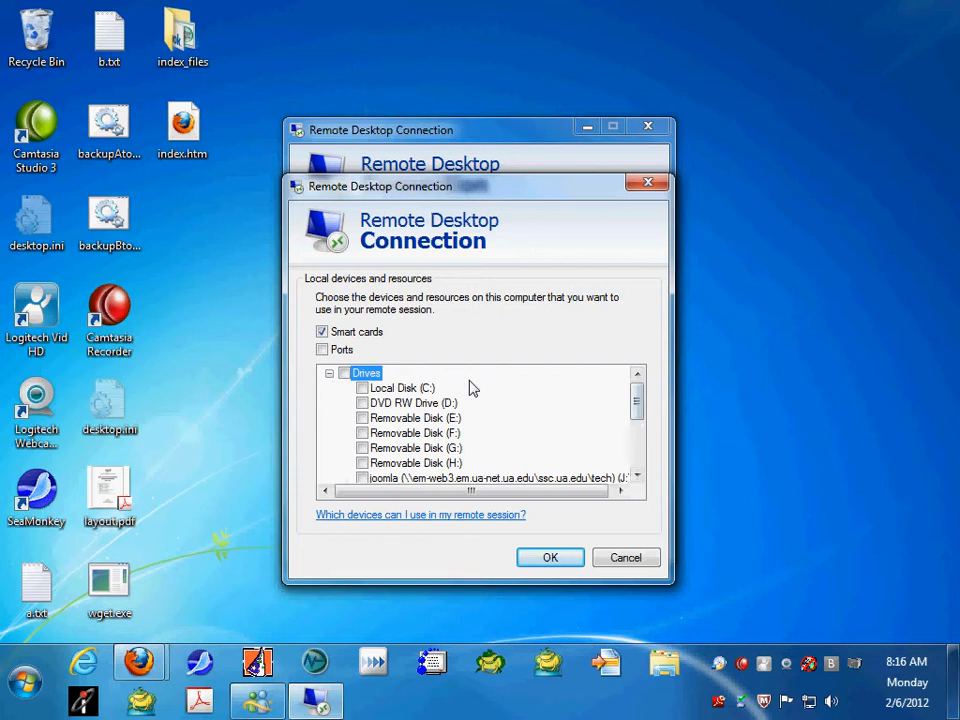
{"action": "left_click", "coordinate": [344, 374]}
{"action": "left_click_drag", "start_coordinate": [637, 408], "coordinate": [637, 455]}
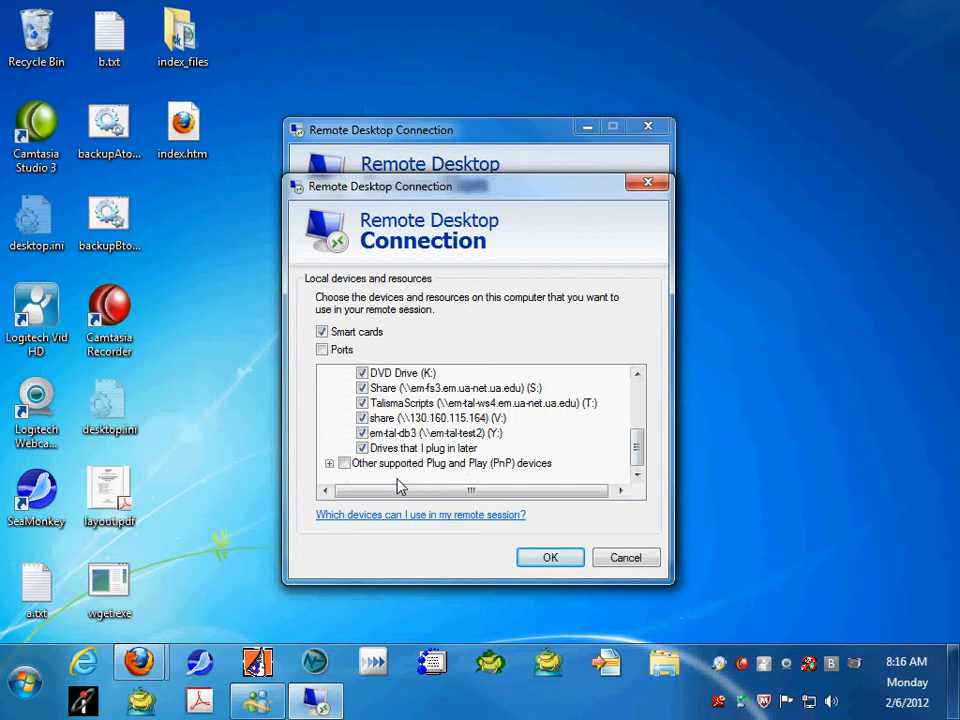
{"action": "left_click", "coordinate": [344, 463]}
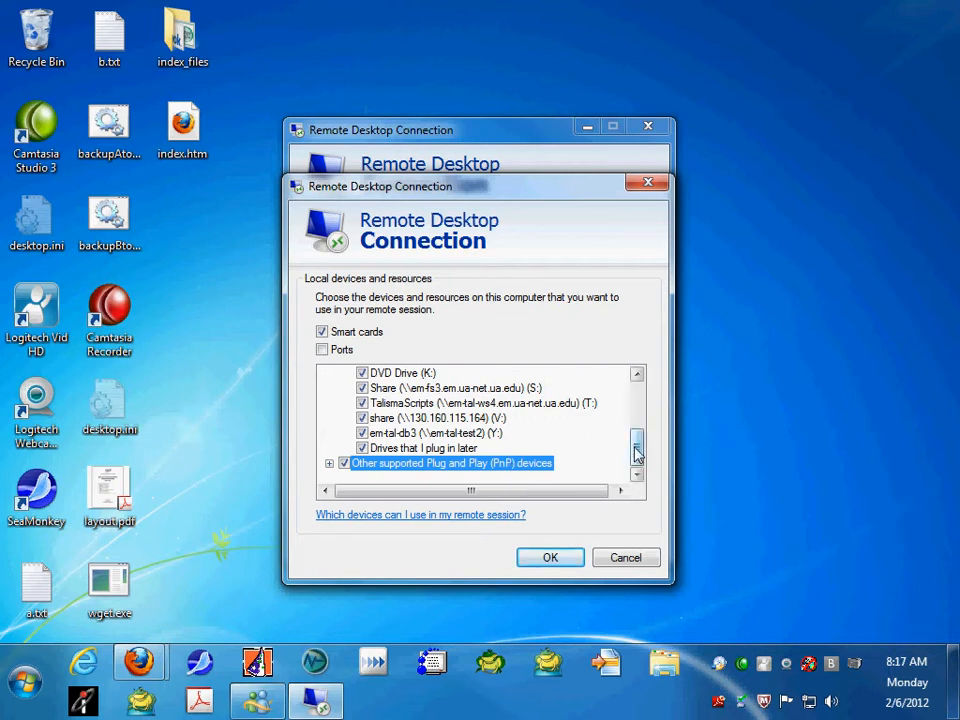
{"action": "left_click", "coordinate": [548, 560]}
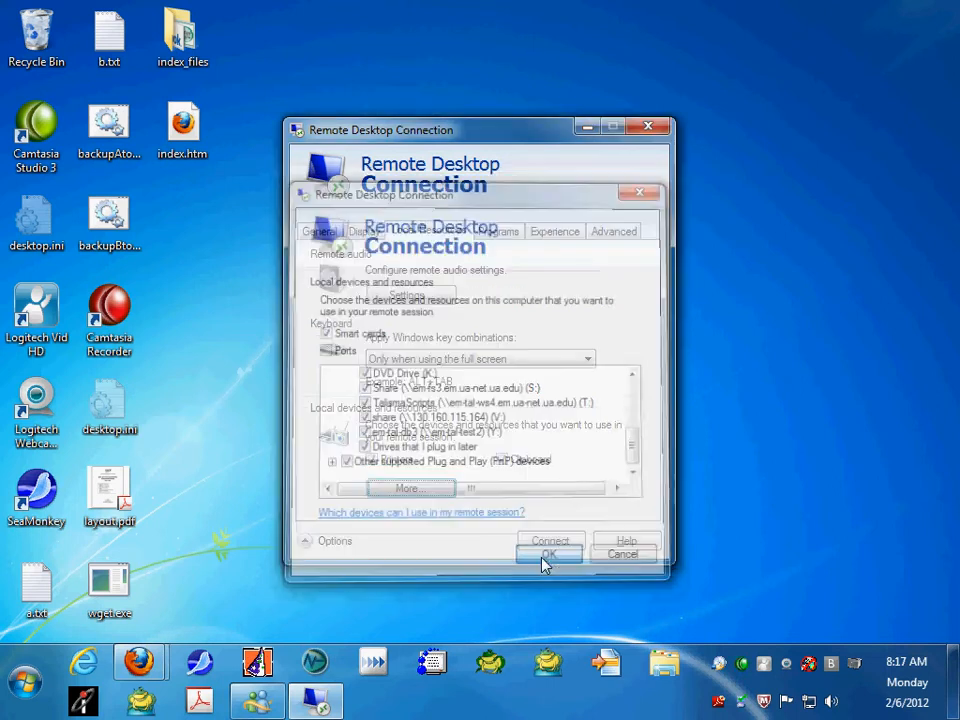
Step: Connect to 130.160.115.164 from the General tab and confirm trusting the connection
{"action": "left_click", "coordinate": [321, 233]}
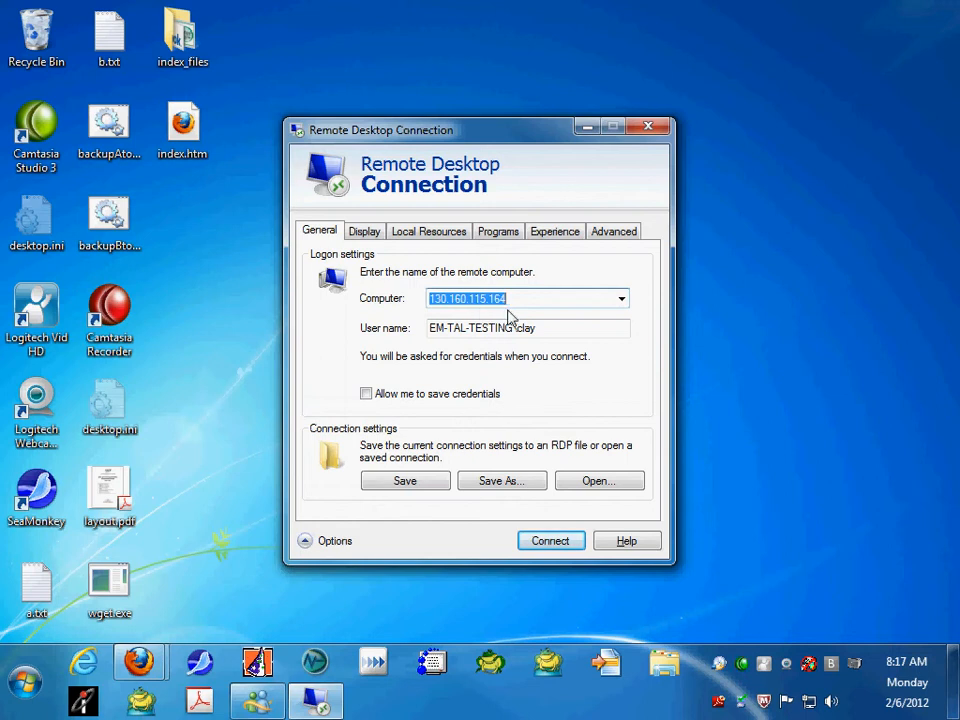
{"action": "left_click", "coordinate": [551, 541]}
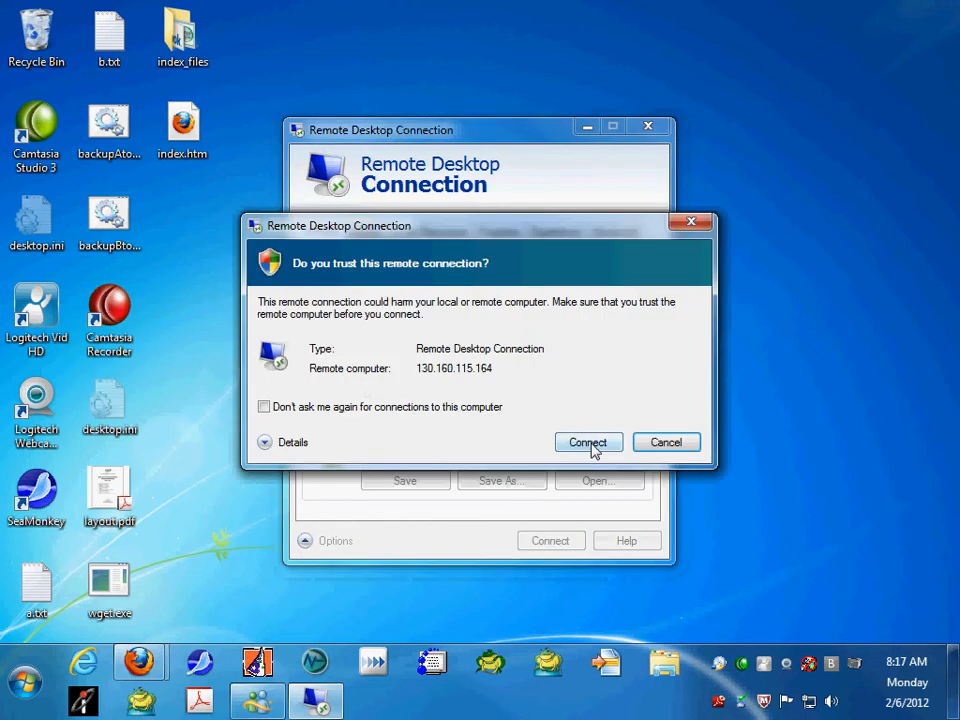
{"action": "left_click", "coordinate": [591, 444]}
Step: Sign in with another account's user name and password, accepting the certificate warning
{"action": "left_click", "coordinate": [458, 362]}
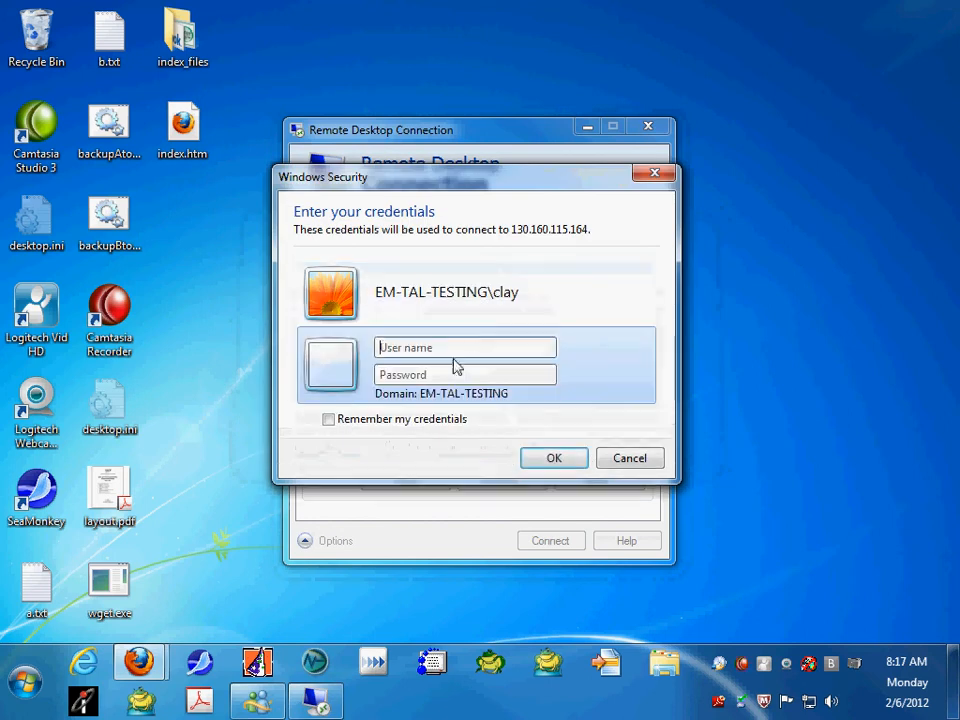
{"action": "type", "text": "clay"}
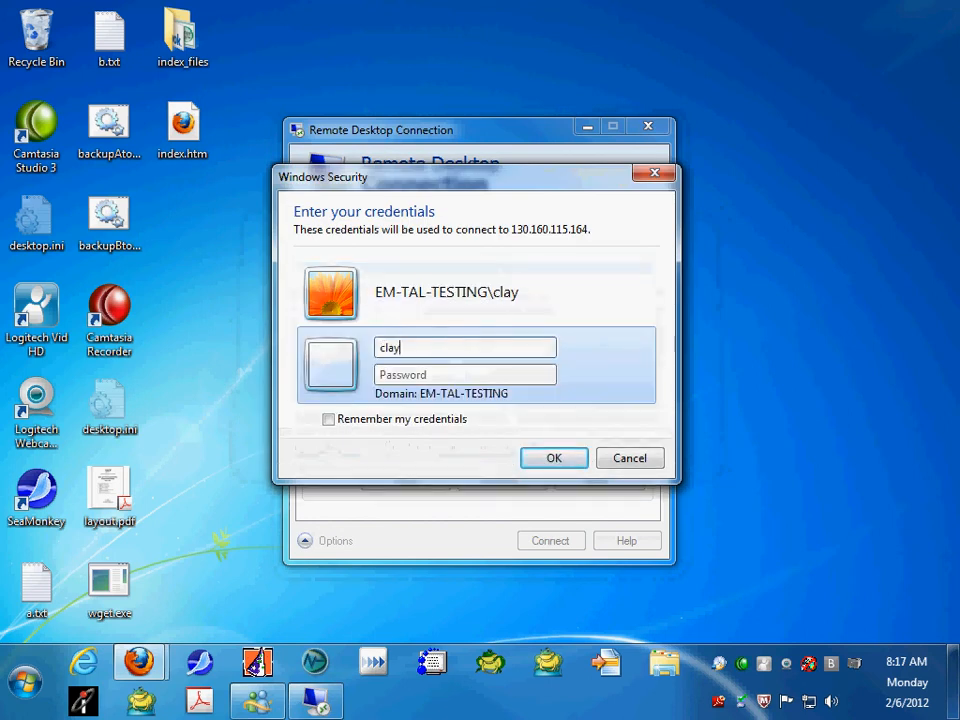
{"action": "key", "text": "Tab"}
{"action": "type", "text": "****"}
{"action": "type", "text": "****"}
{"action": "key", "text": "Return"}
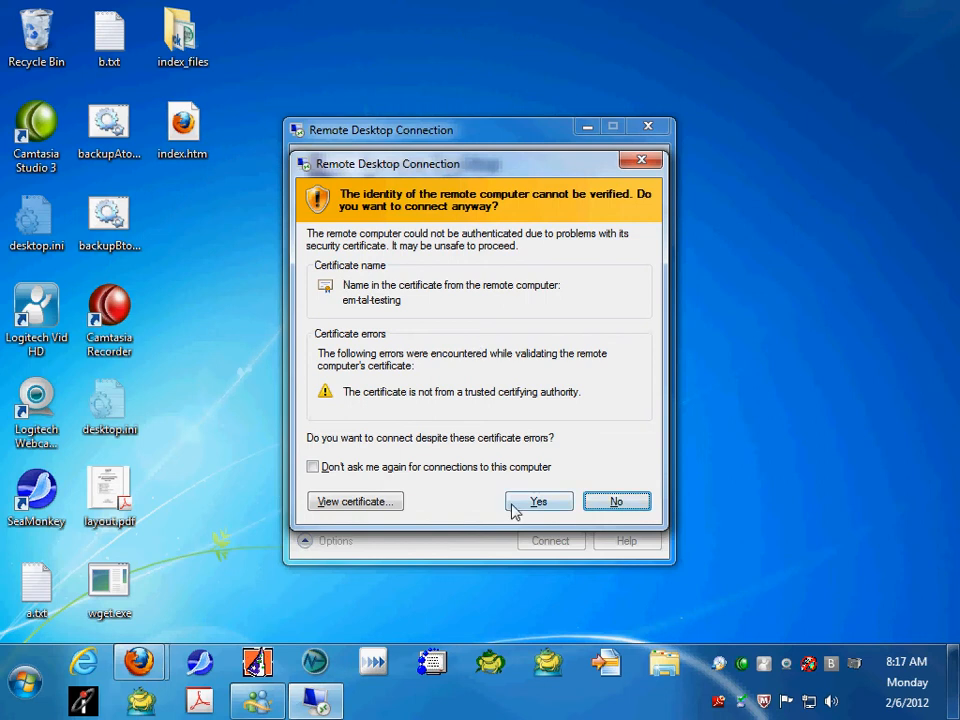
{"action": "left_click", "coordinate": [521, 504]}
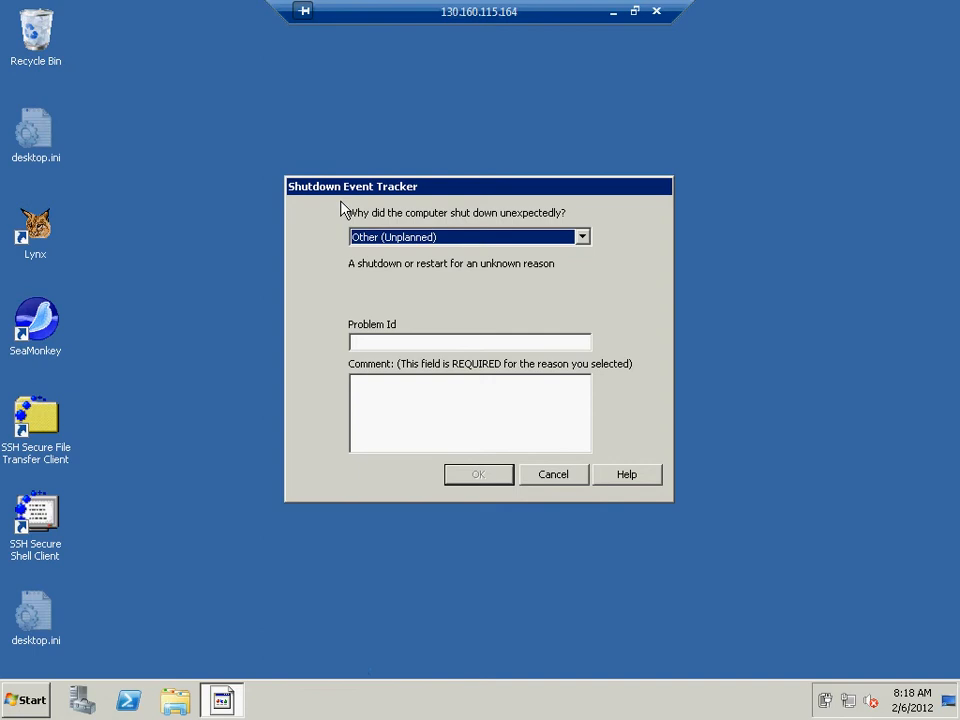
Step: Enter 'router problems' as the Problem Id, then cancel the Shutdown Event Tracker
{"action": "left_click", "coordinate": [437, 344]}
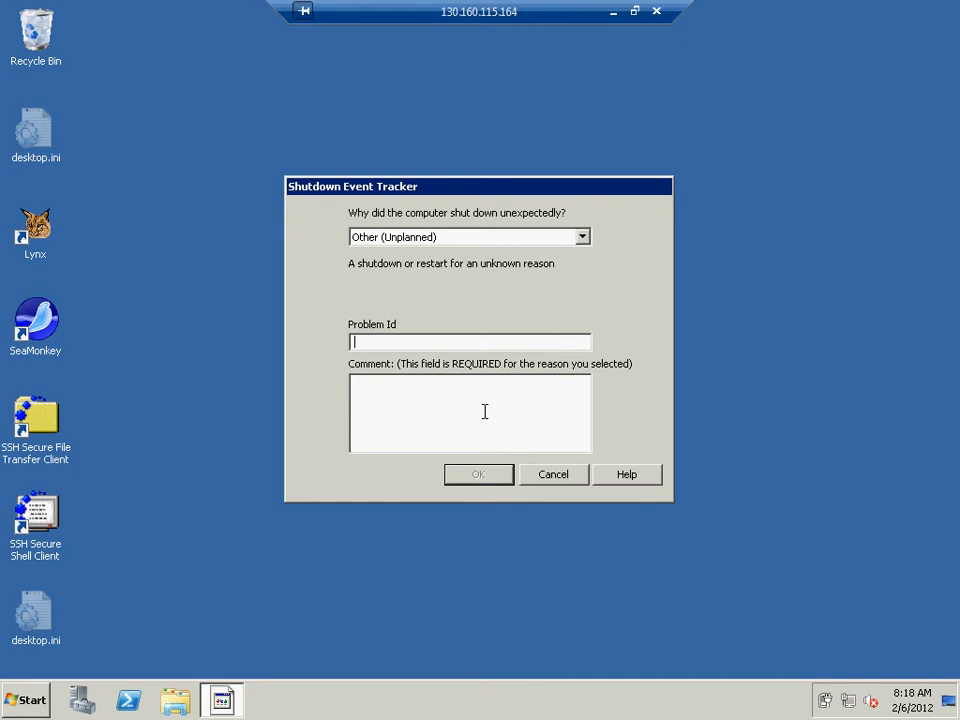
{"action": "type", "text": "router prto"}
{"action": "key", "text": "BackSpace"}
{"action": "key", "text": "BackSpace"}
{"action": "type", "text": "oblems"}
{"action": "left_click", "coordinate": [563, 478]}
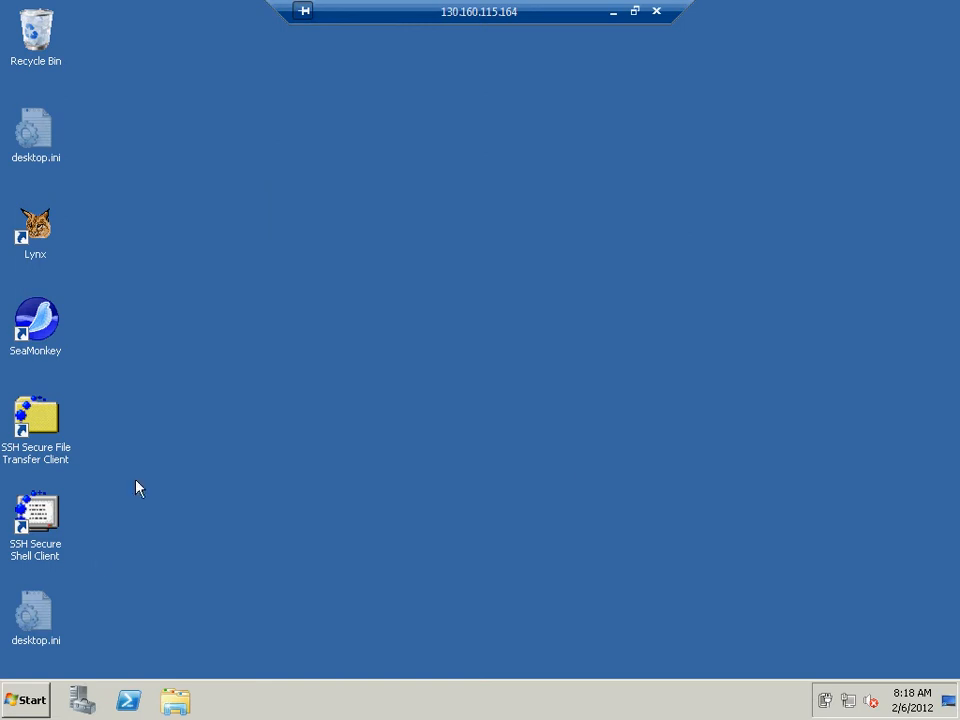
Step: Open the remote Computer window from the remote Start menu
{"action": "left_click", "coordinate": [24, 699]}
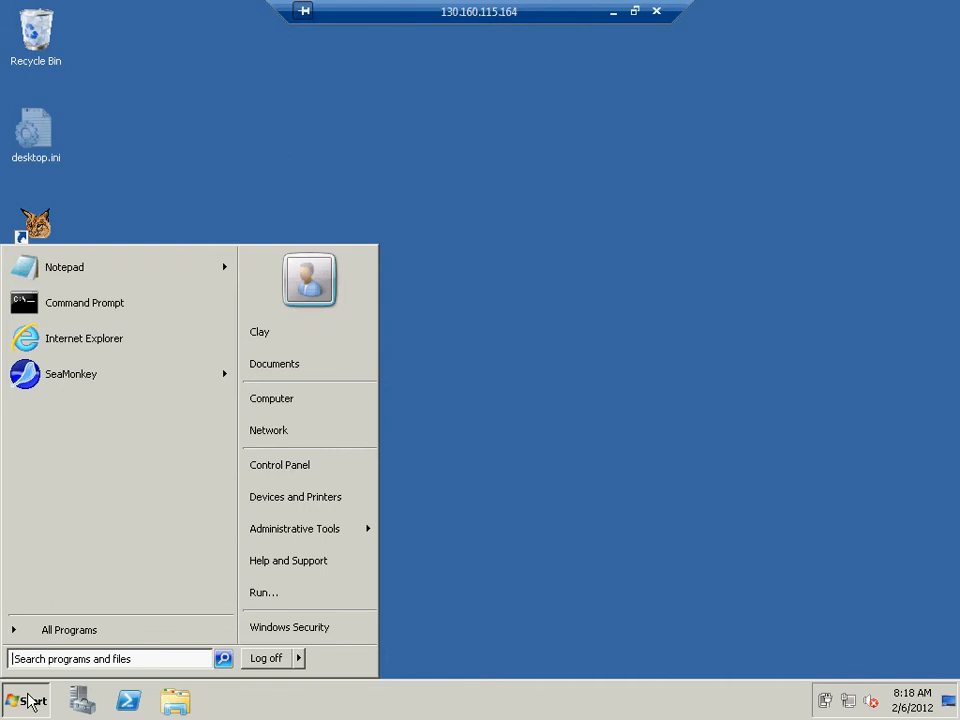
{"action": "left_click", "coordinate": [824, 465]}
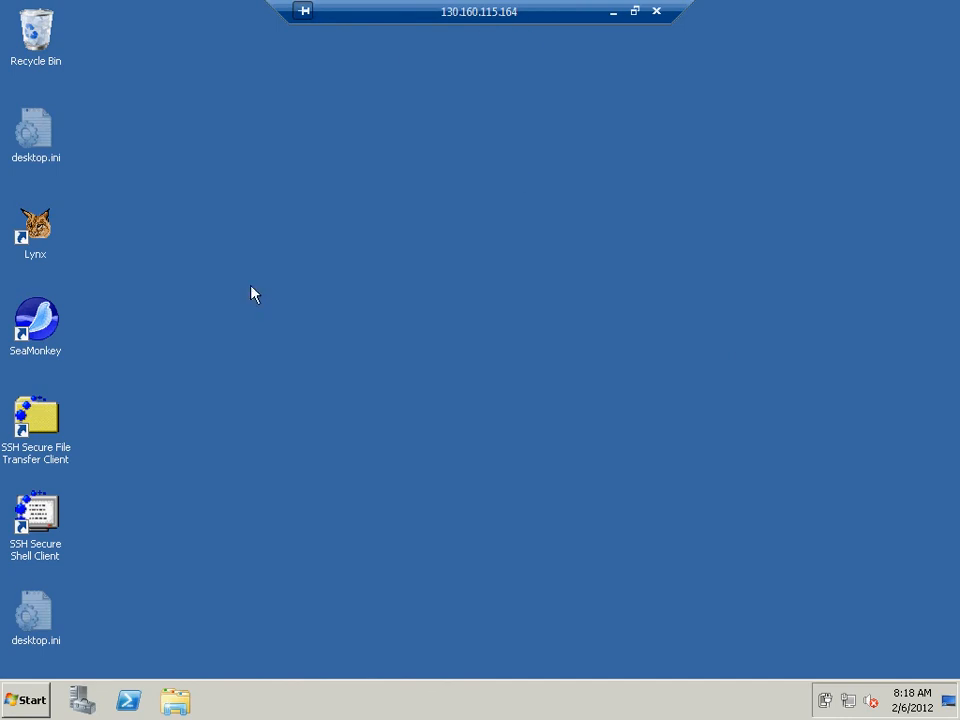
{"action": "left_click", "coordinate": [22, 702]}
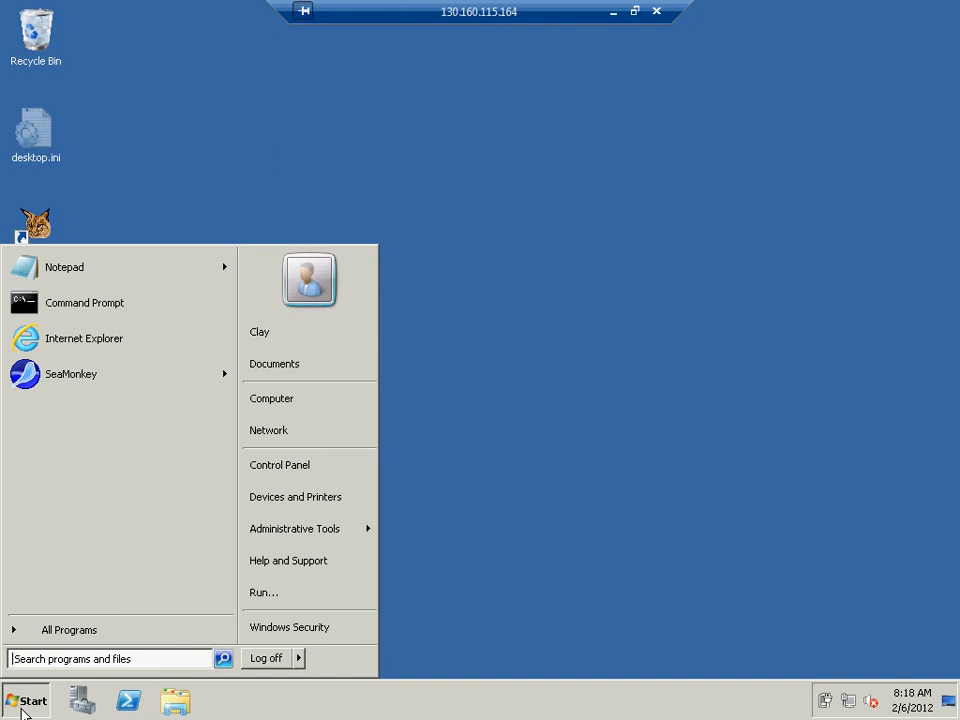
{"action": "left_click", "coordinate": [327, 400]}
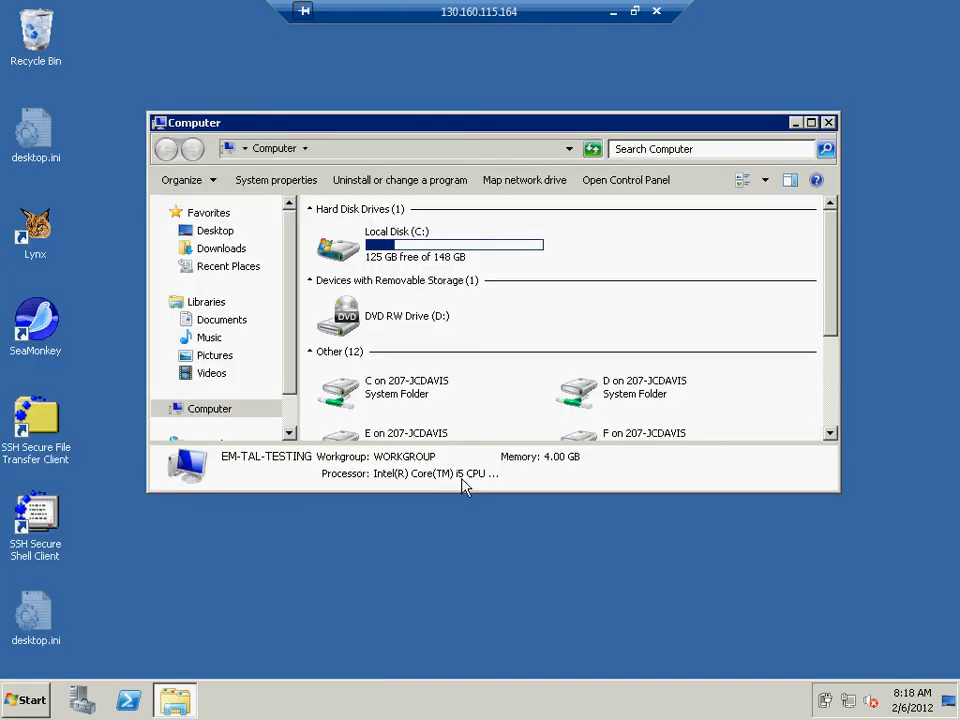
Step: Enlarge the Computer window so all twelve drives, including V and Y, are listed
{"action": "left_click_drag", "start_coordinate": [465, 491], "coordinate": [452, 670]}
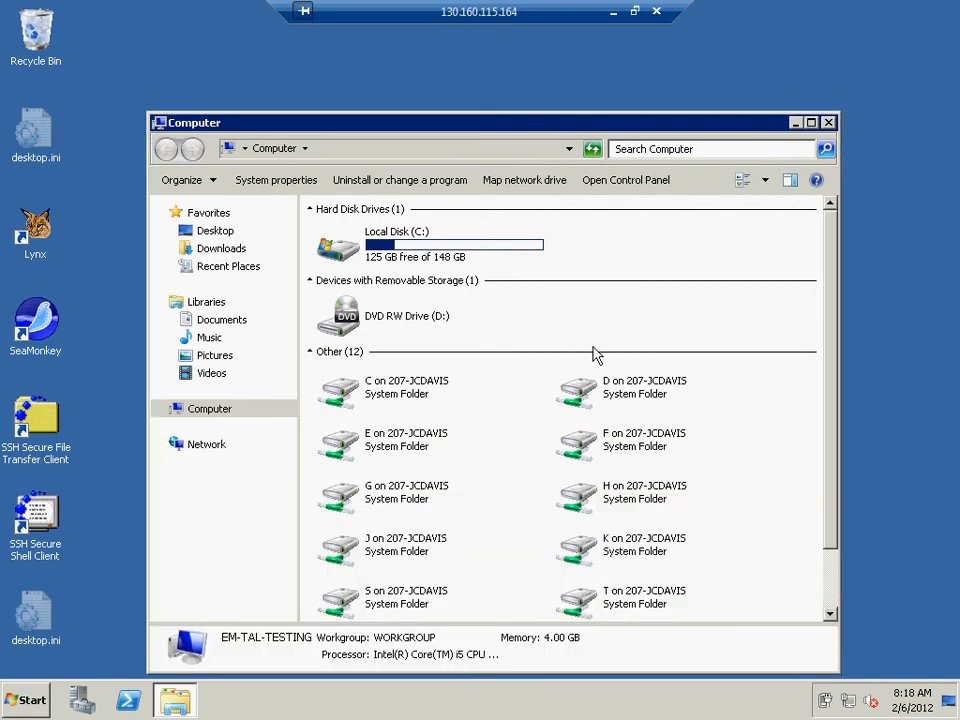
{"action": "left_click", "coordinate": [558, 110]}
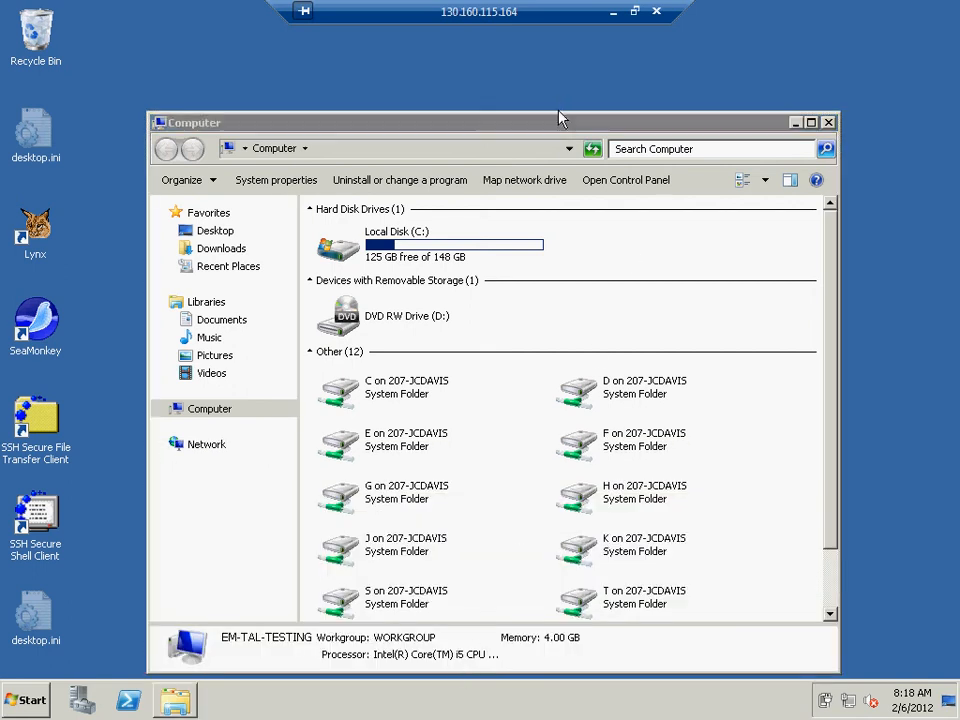
{"action": "left_click", "coordinate": [550, 114]}
{"action": "left_click_drag", "start_coordinate": [550, 114], "coordinate": [557, 46]}
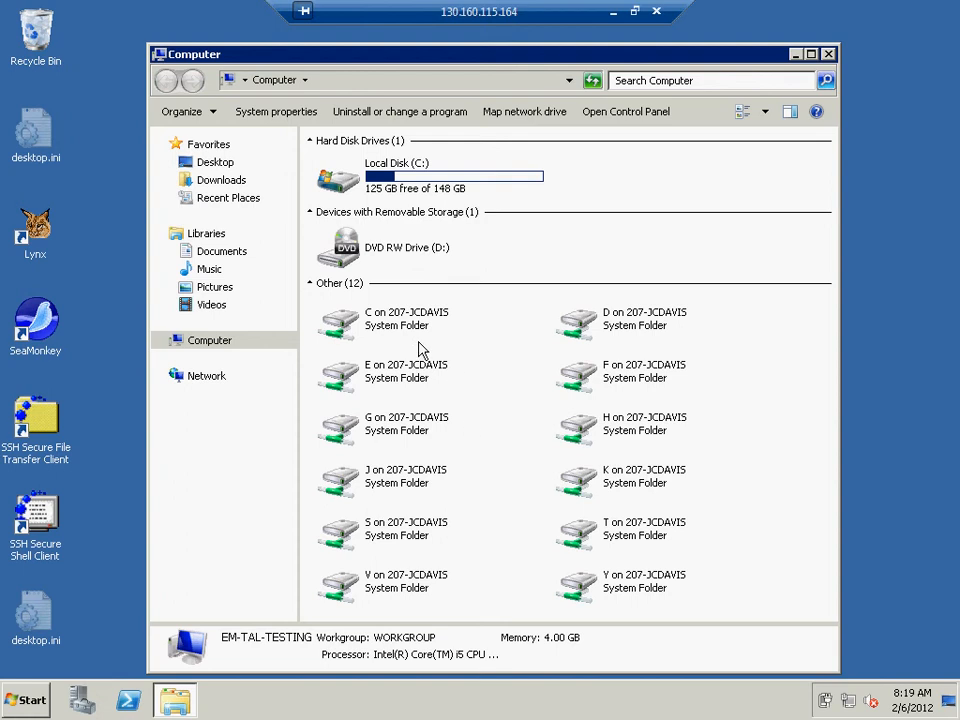
Step: Browse the shared C drive through Users and the user folder to Desktop, then reposition the window
{"action": "double_click", "coordinate": [344, 325]}
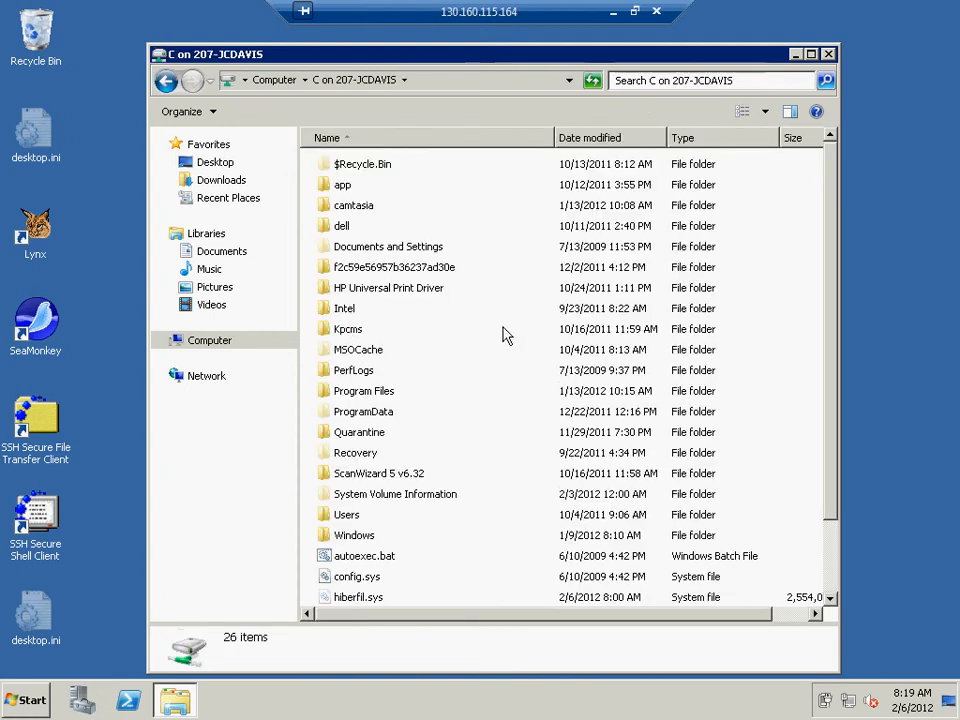
{"action": "scroll", "coordinate": [423, 390], "scroll_direction": "down", "scroll_amount": 2}
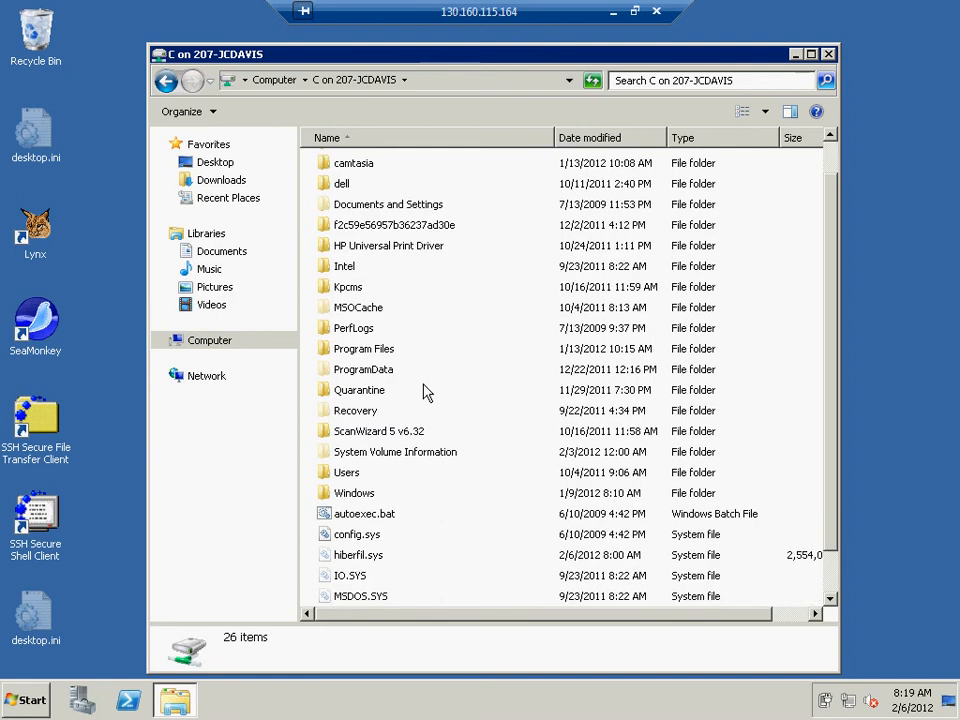
{"action": "double_click", "coordinate": [348, 432]}
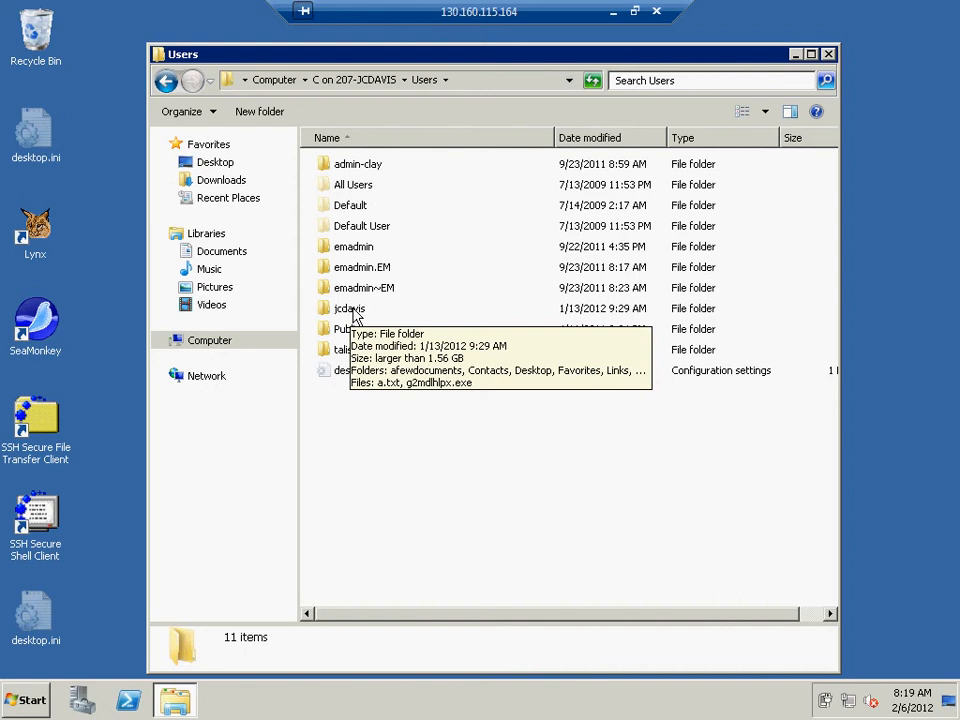
{"action": "double_click", "coordinate": [353, 311]}
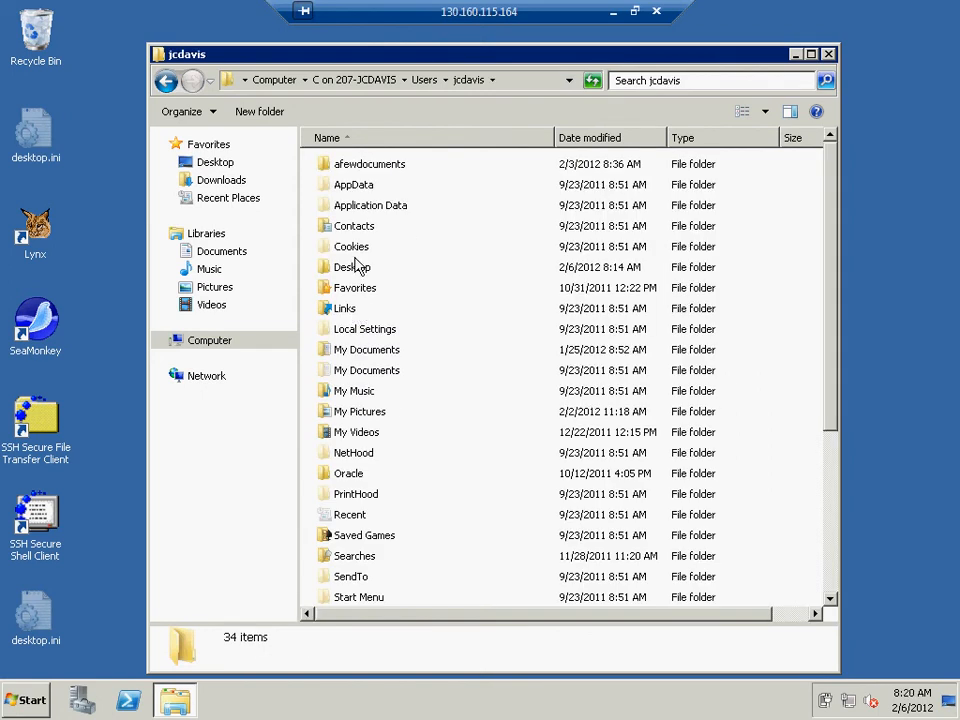
{"action": "double_click", "coordinate": [352, 268]}
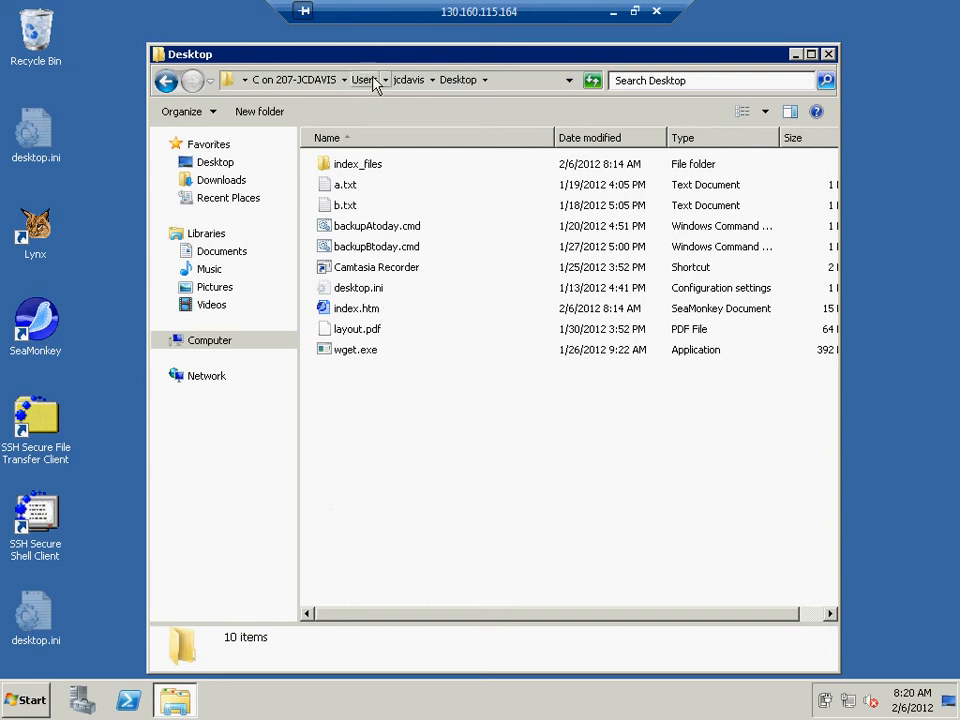
{"action": "left_click_drag", "start_coordinate": [384, 54], "coordinate": [467, 39]}
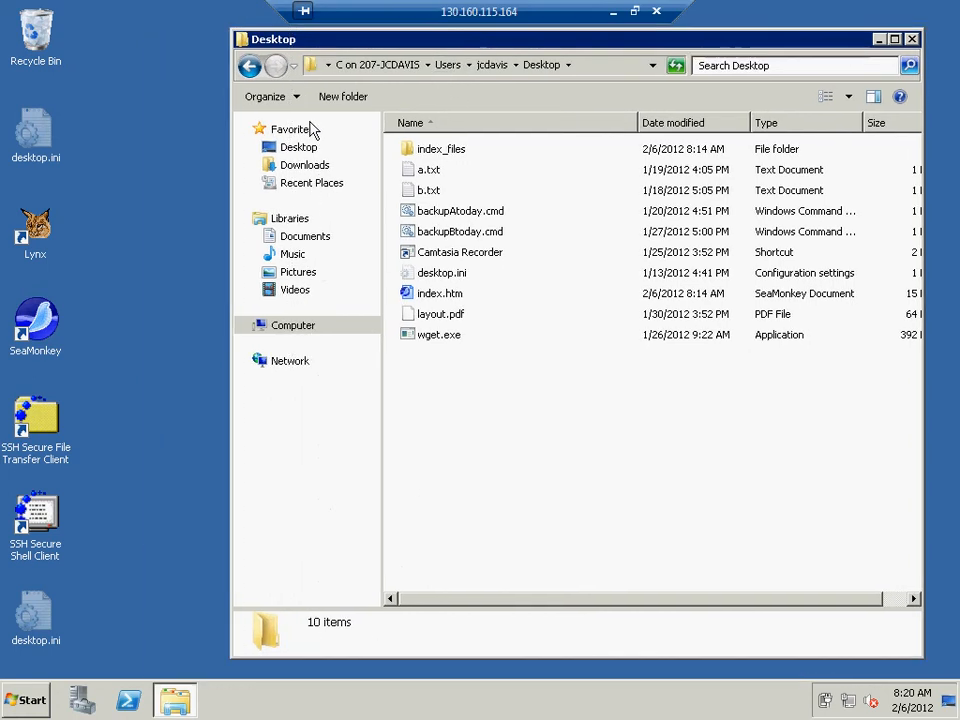
Step: Open the personal user folder from the Start menu, move it, and enter the website folder
{"action": "left_click", "coordinate": [24, 699]}
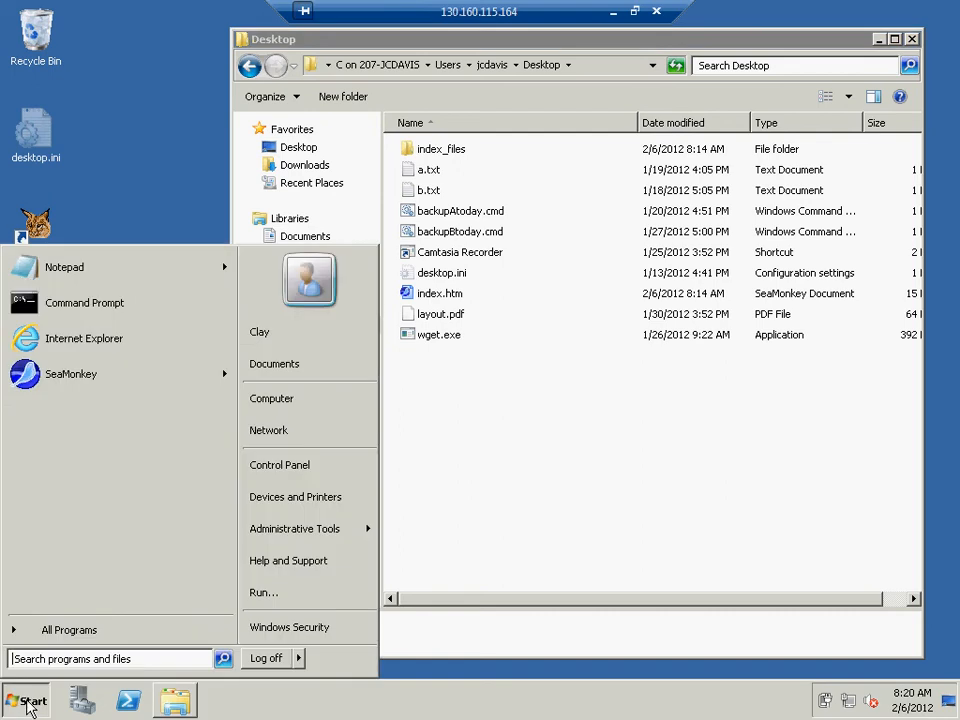
{"action": "left_click", "coordinate": [313, 343]}
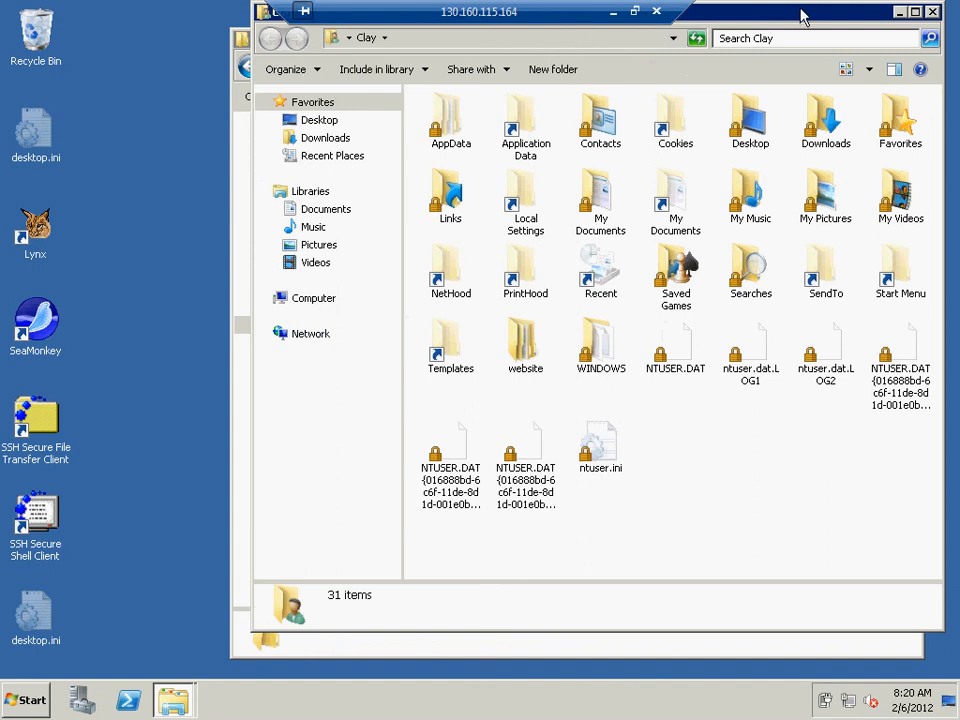
{"action": "left_click_drag", "start_coordinate": [800, 17], "coordinate": [670, 74]}
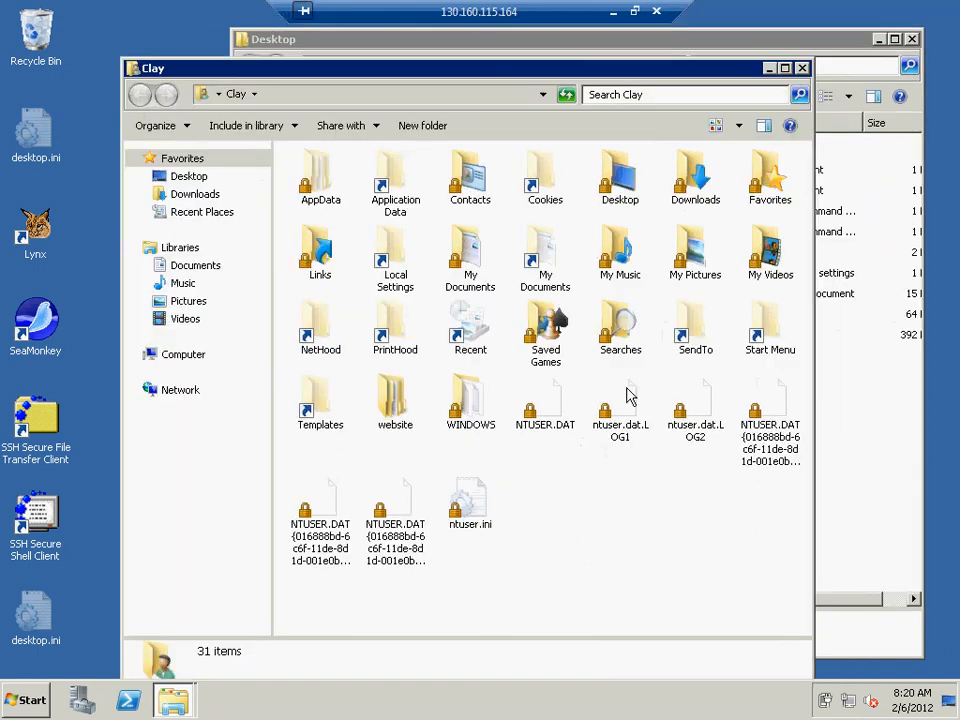
{"action": "double_click", "coordinate": [395, 398]}
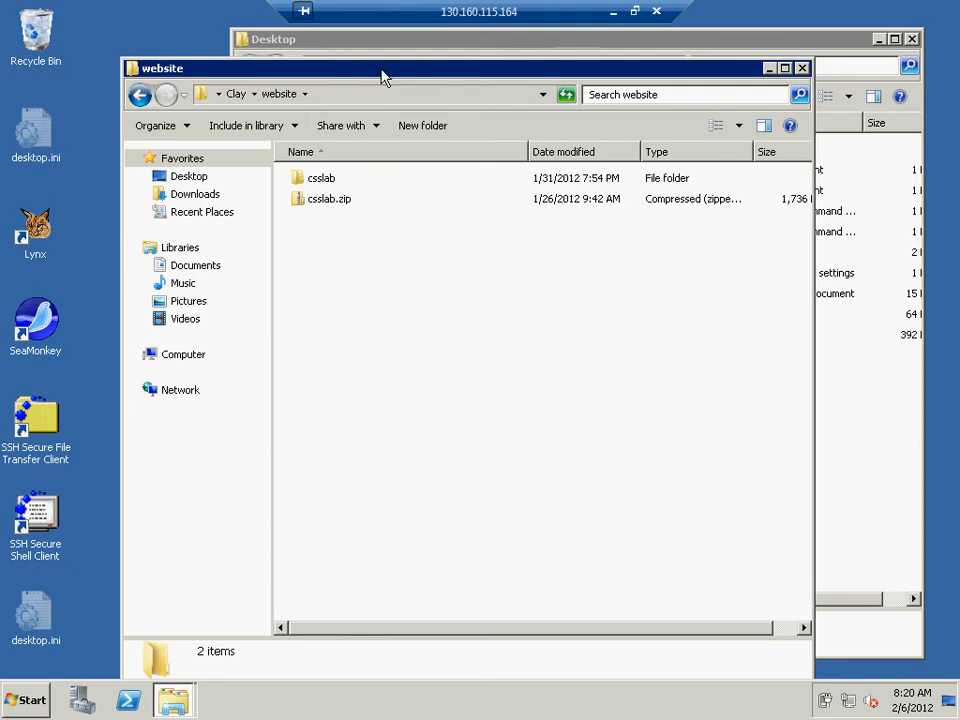
Step: Move the website and Desktop windows apart, switching focus between them
{"action": "left_click_drag", "start_coordinate": [389, 78], "coordinate": [522, 95]}
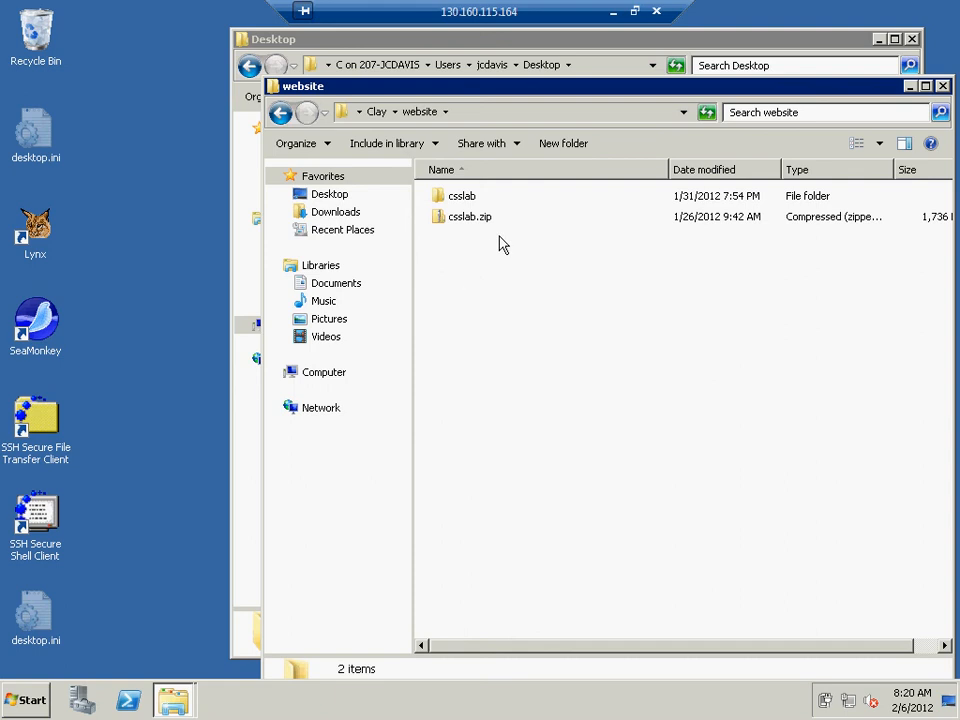
{"action": "left_click_drag", "start_coordinate": [497, 40], "coordinate": [271, 21]}
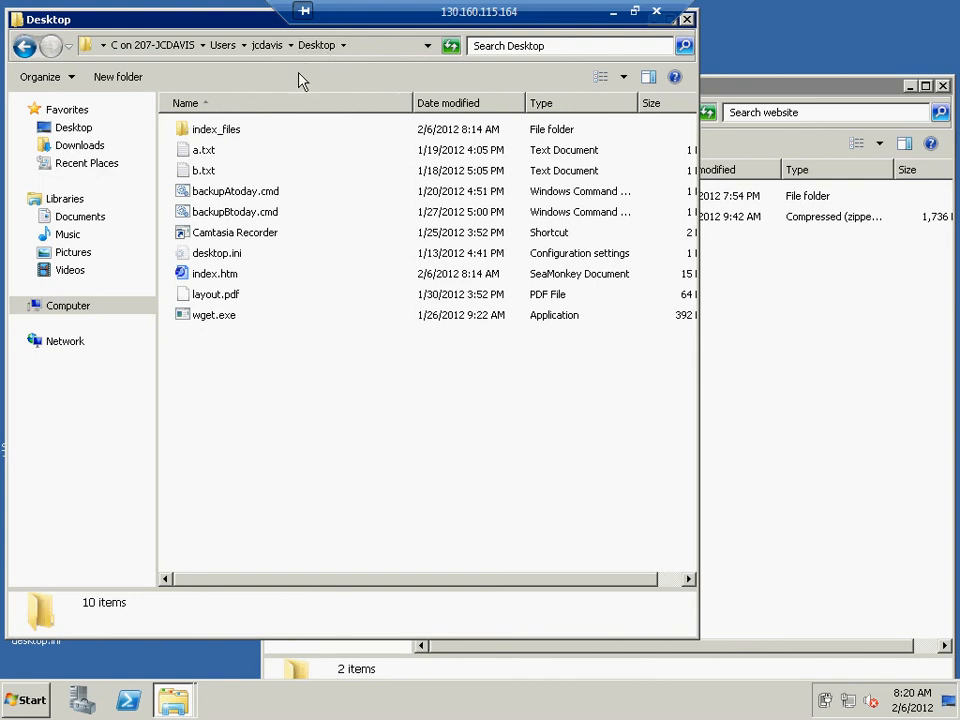
{"action": "left_click", "coordinate": [768, 100]}
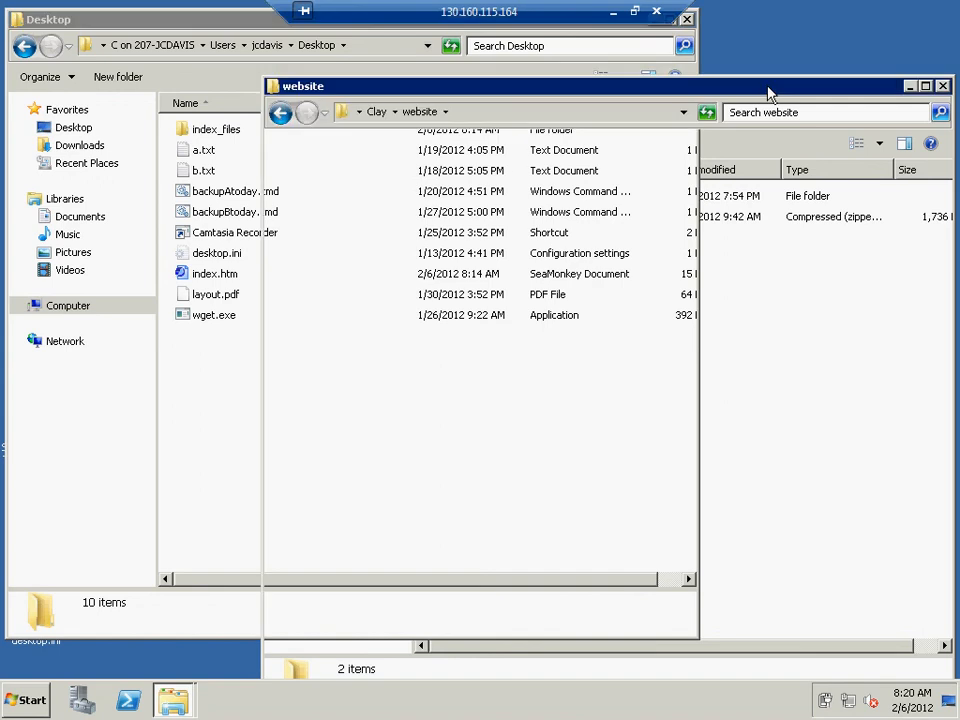
{"action": "left_click", "coordinate": [255, 30]}
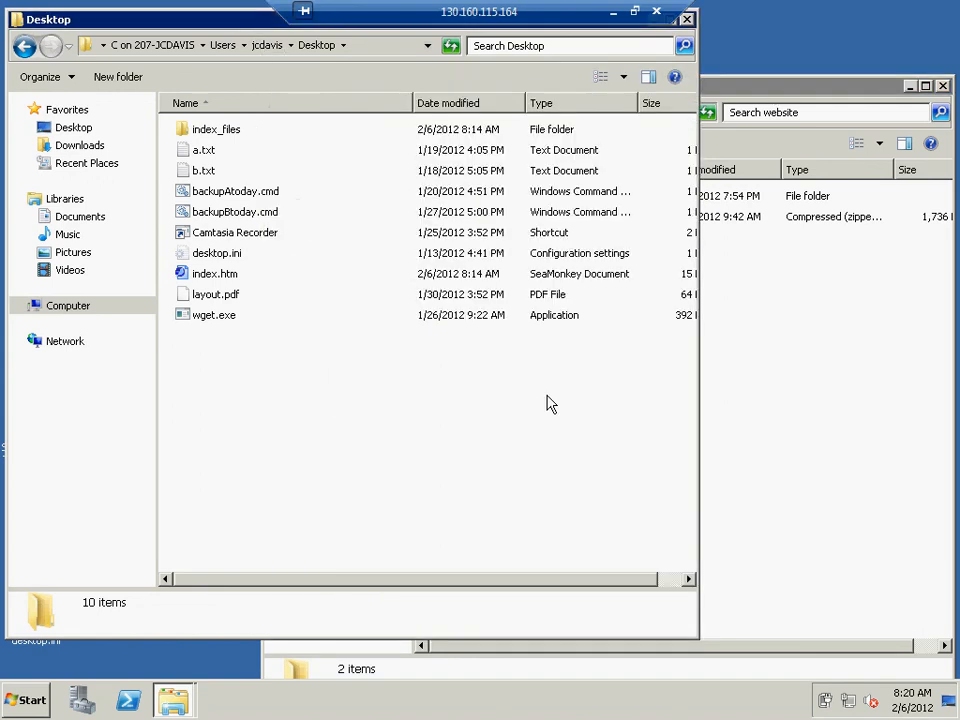
{"action": "left_click", "coordinate": [703, 483]}
{"action": "left_click", "coordinate": [257, 24]}
Step: Narrow both windows and place Desktop on the left and website on the right
{"action": "left_click_drag", "start_coordinate": [697, 100], "coordinate": [312, 86]}
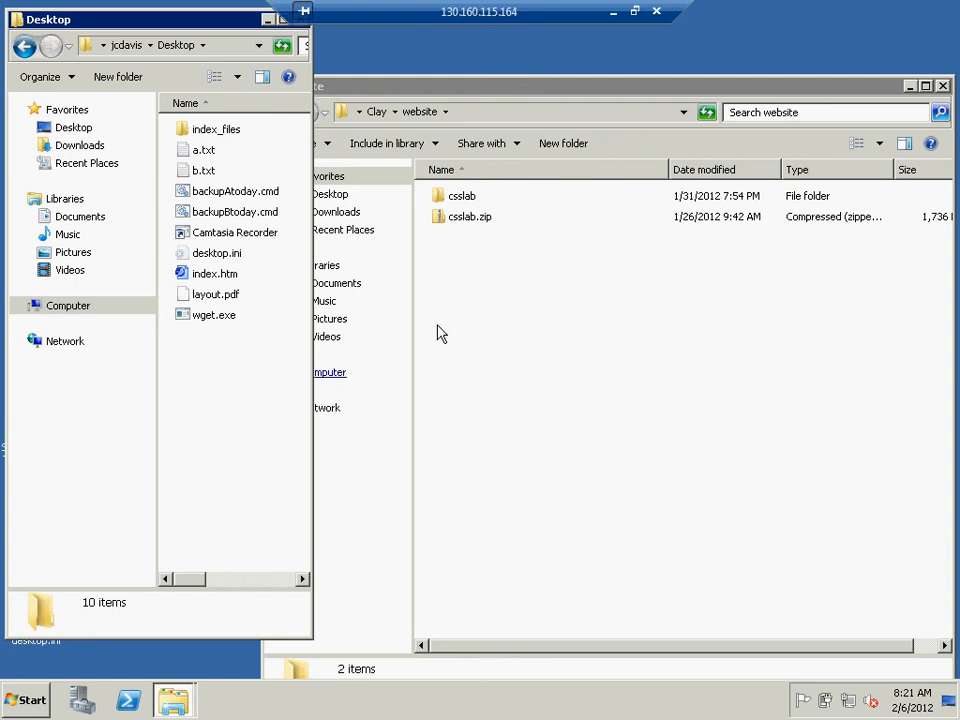
{"action": "left_click", "coordinate": [551, 86]}
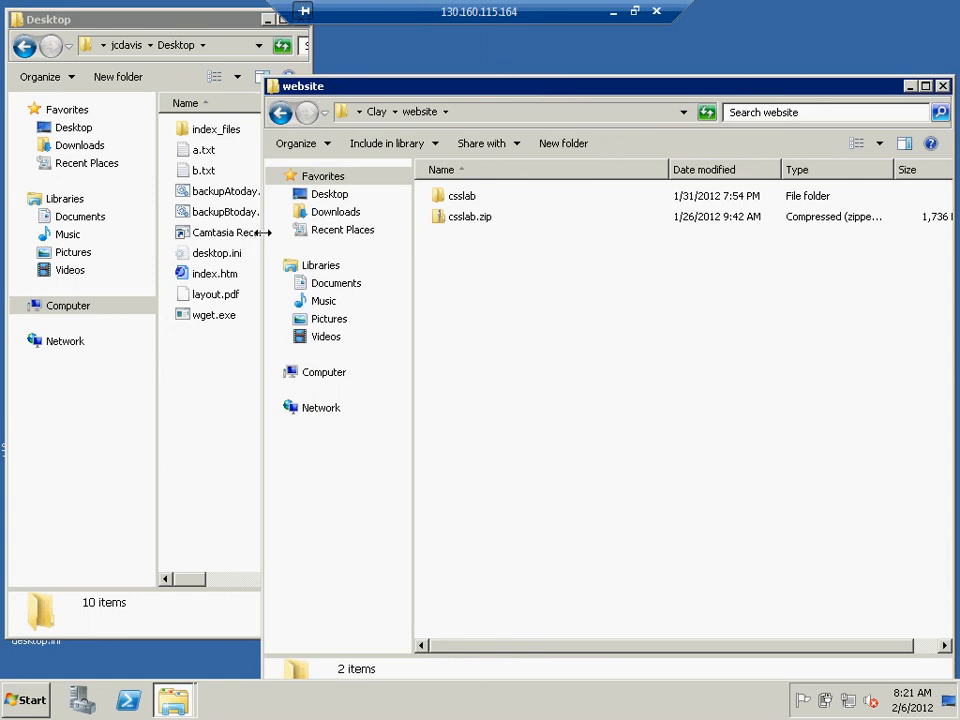
{"action": "left_click_drag", "start_coordinate": [262, 240], "coordinate": [530, 234]}
{"action": "left_click_drag", "start_coordinate": [637, 95], "coordinate": [549, 58]}
{"action": "left_click_drag", "start_coordinate": [176, 28], "coordinate": [260, 53]}
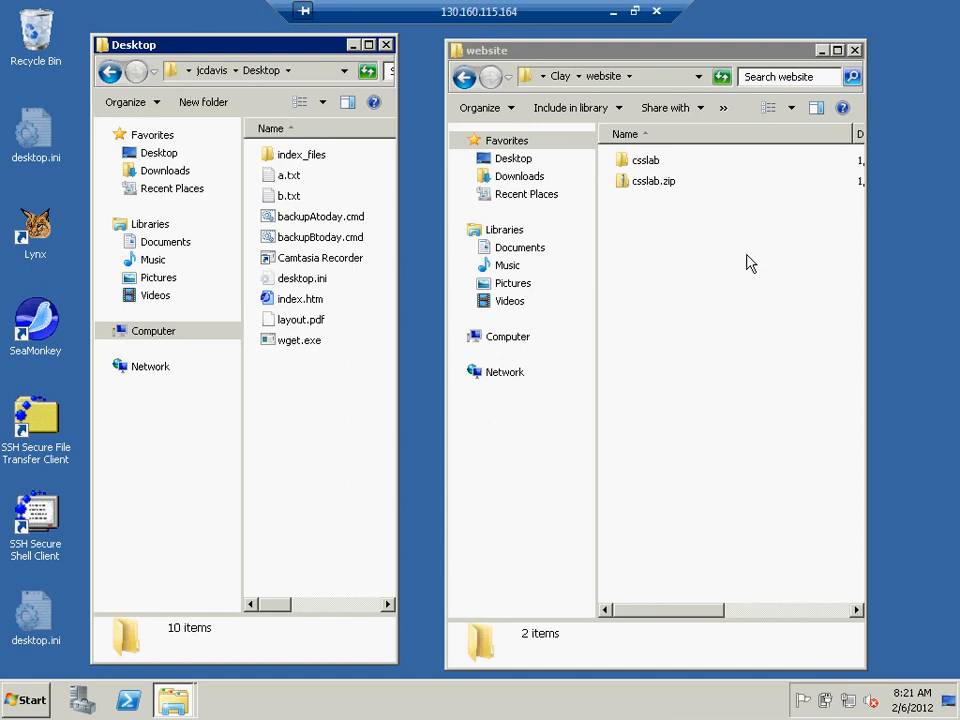
Step: Select index.htm together with the index_files folder and copy both
{"action": "left_click", "coordinate": [300, 300]}
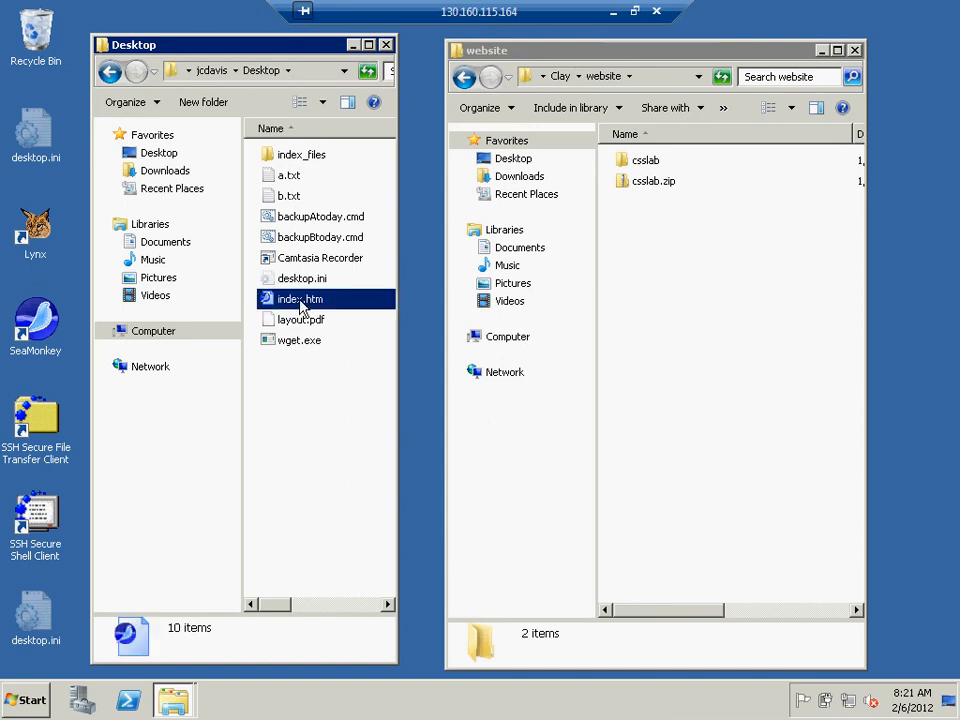
{"action": "left_click", "coordinate": [308, 157], "text": "ctrl"}
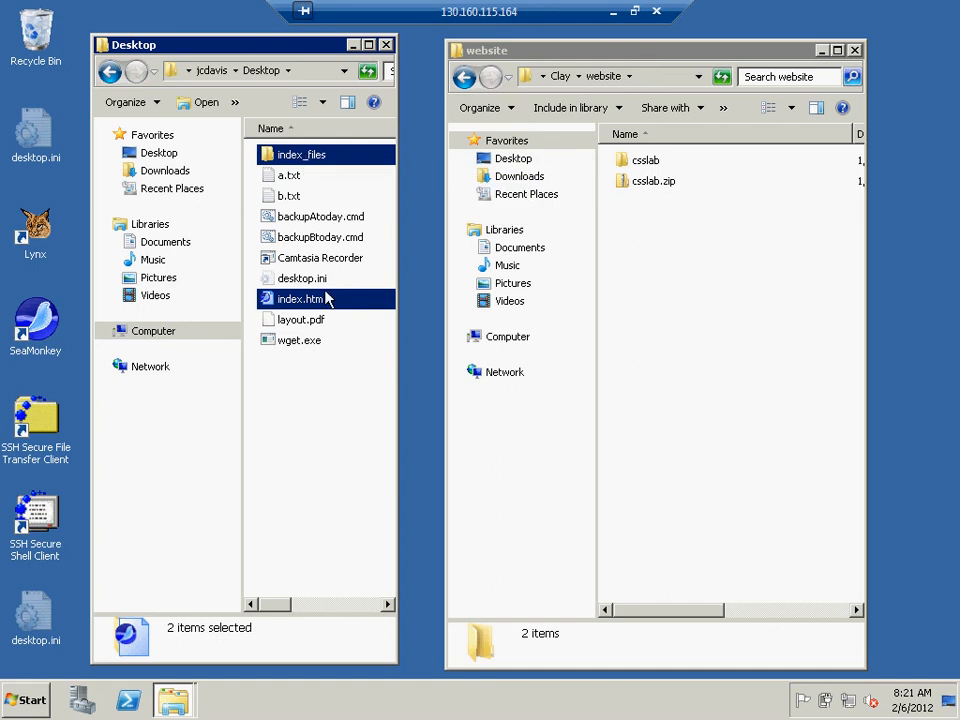
{"action": "left_click", "coordinate": [332, 398]}
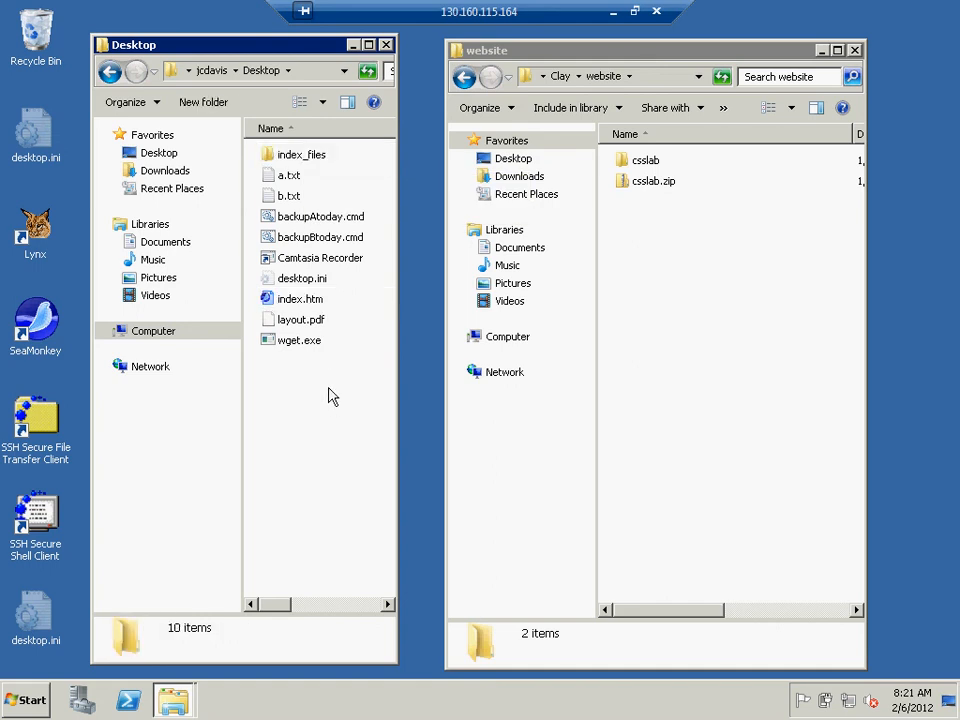
{"action": "left_click", "coordinate": [311, 302]}
{"action": "left_click", "coordinate": [317, 160], "text": "ctrl"}
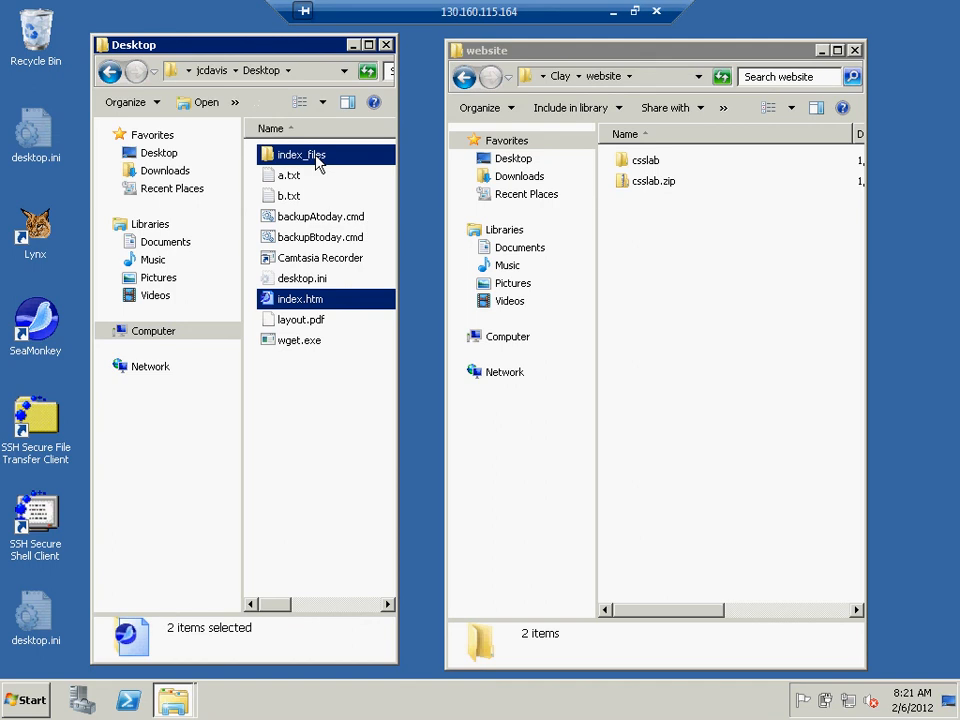
{"action": "left_click", "coordinate": [304, 345]}
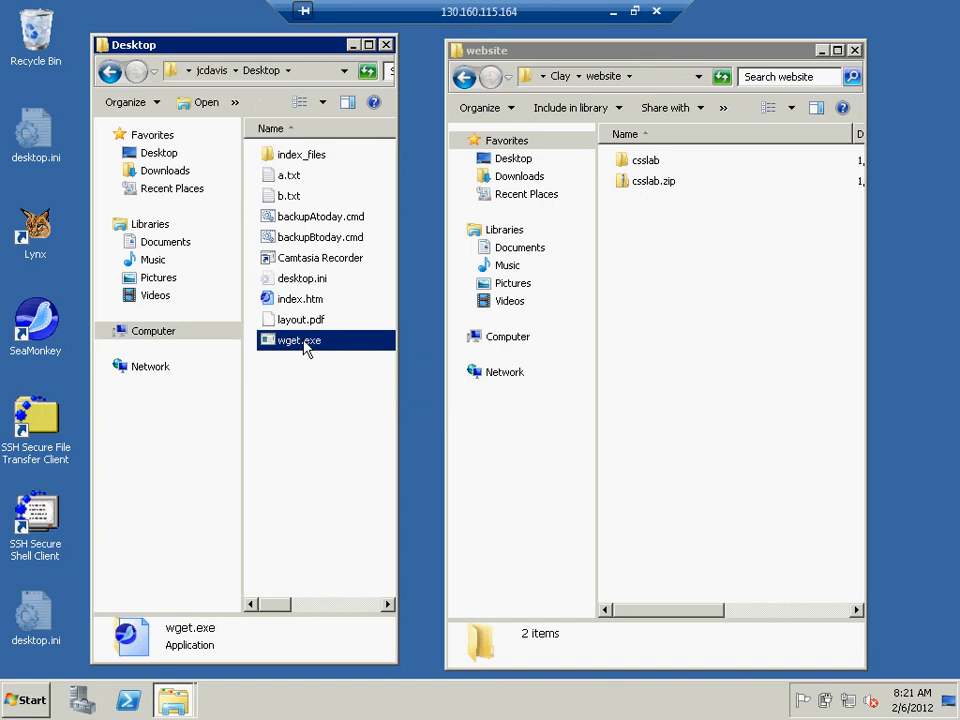
{"action": "left_click", "coordinate": [318, 158], "text": "shift"}
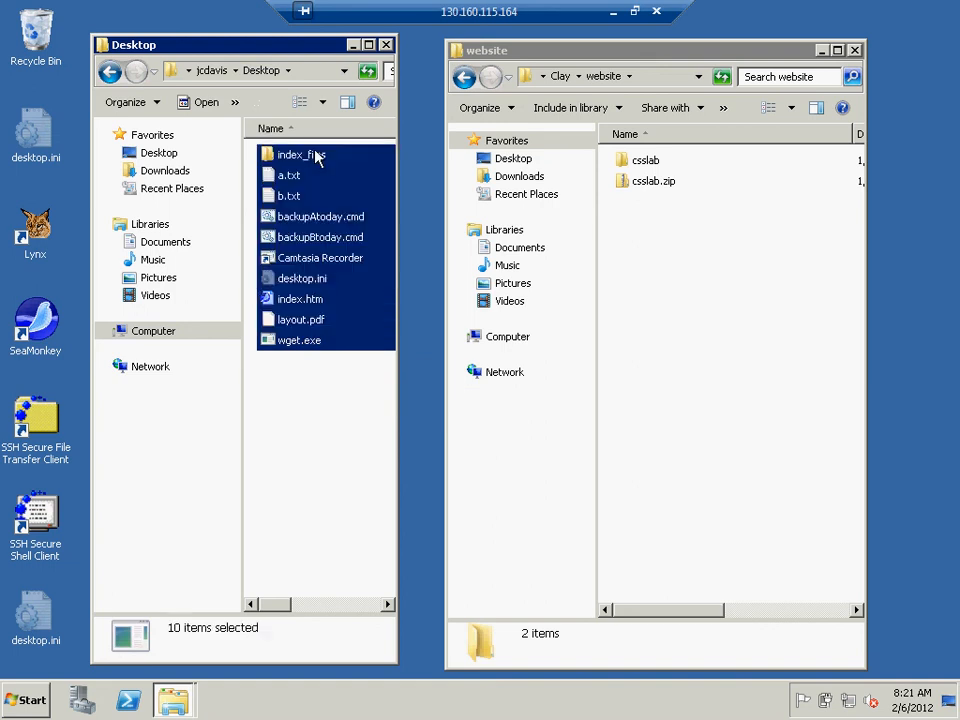
{"action": "left_click", "coordinate": [306, 309]}
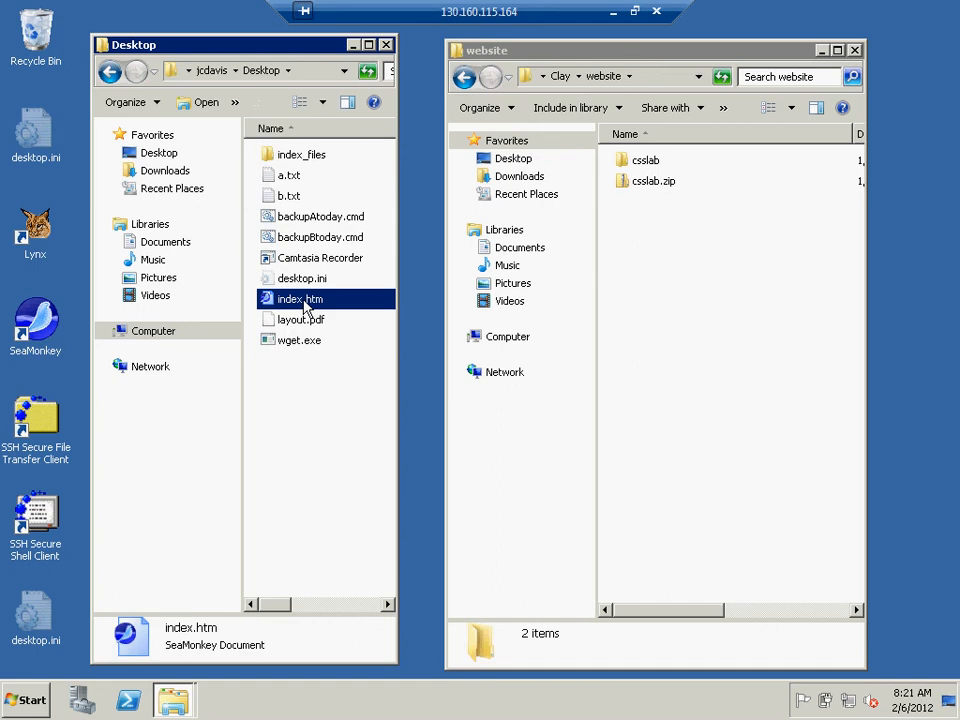
{"action": "left_click", "coordinate": [308, 160], "text": "ctrl"}
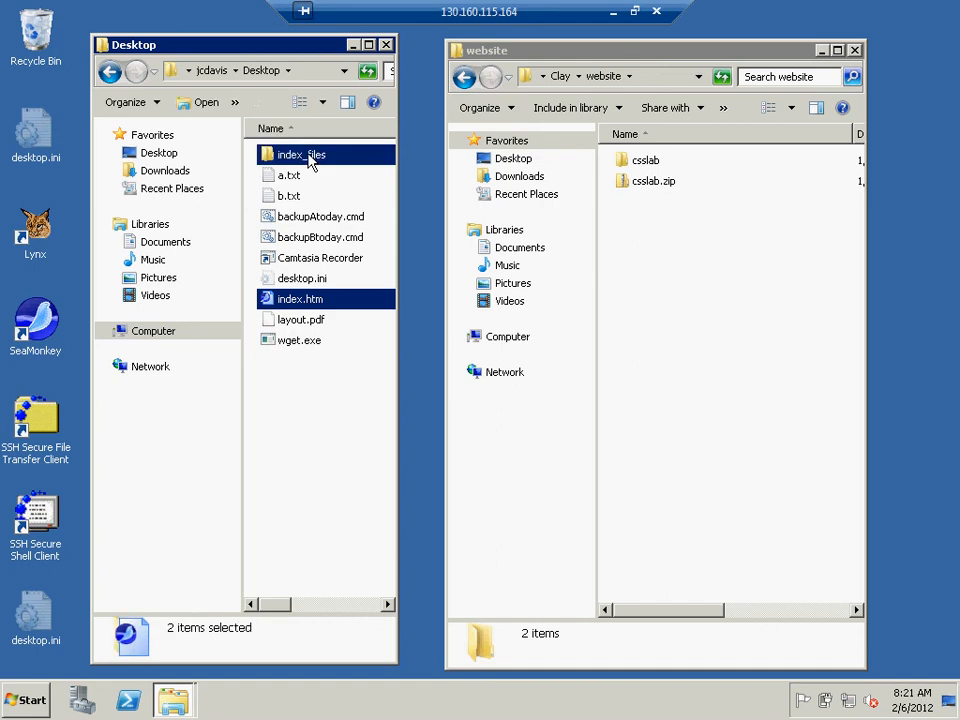
{"action": "right_click", "coordinate": [310, 160]}
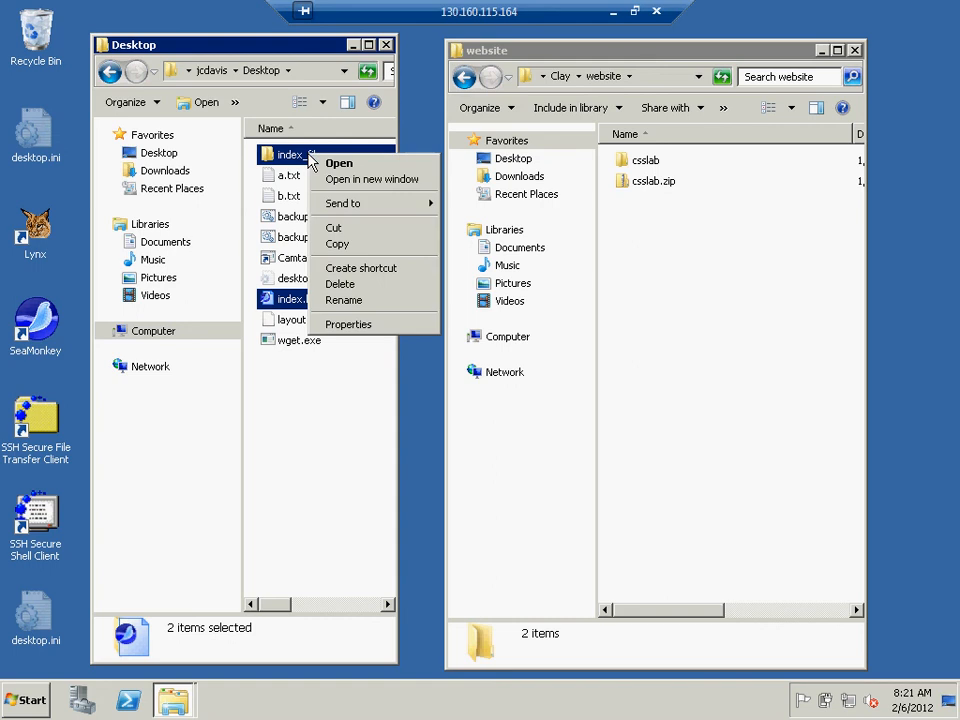
{"action": "left_click", "coordinate": [333, 244]}
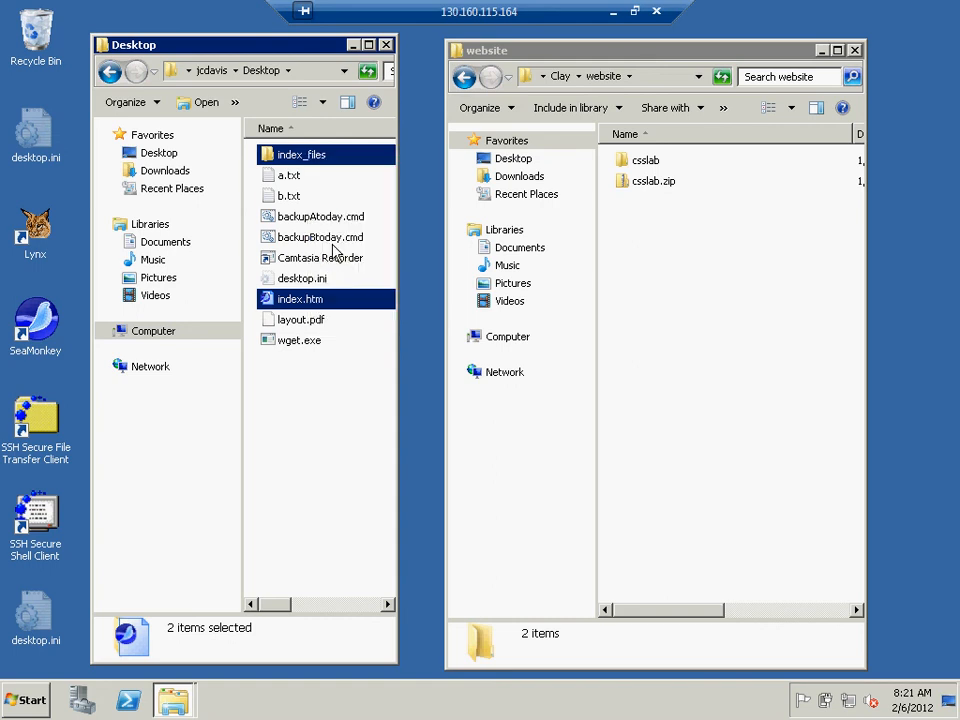
Step: Paste index.htm and index_files into the remote website folder, then clear the selection
{"action": "right_click", "coordinate": [659, 237]}
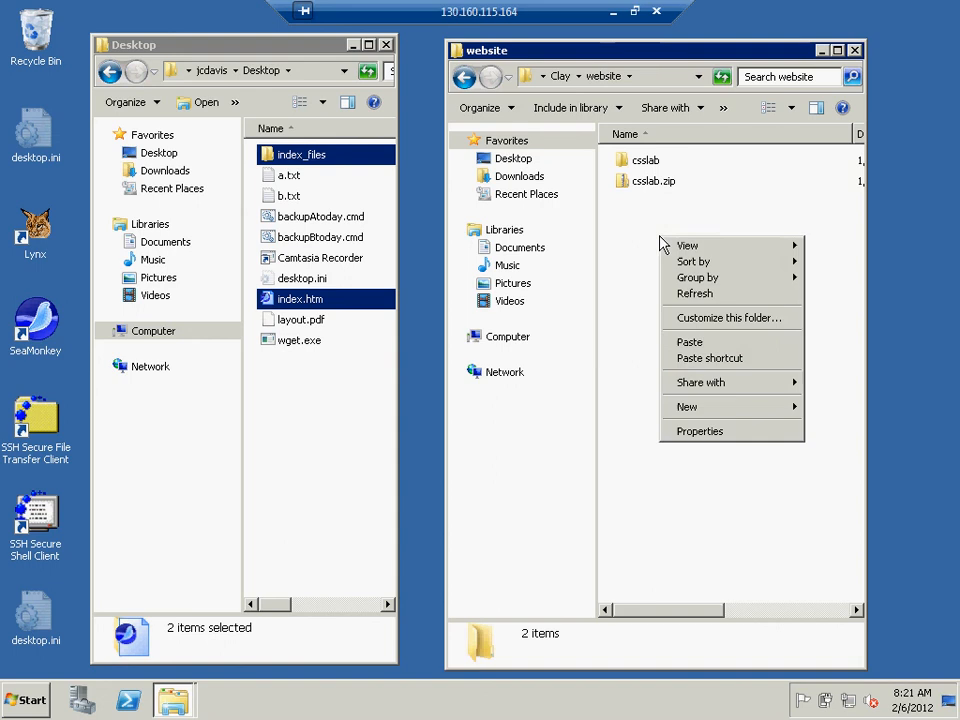
{"action": "left_click", "coordinate": [688, 342]}
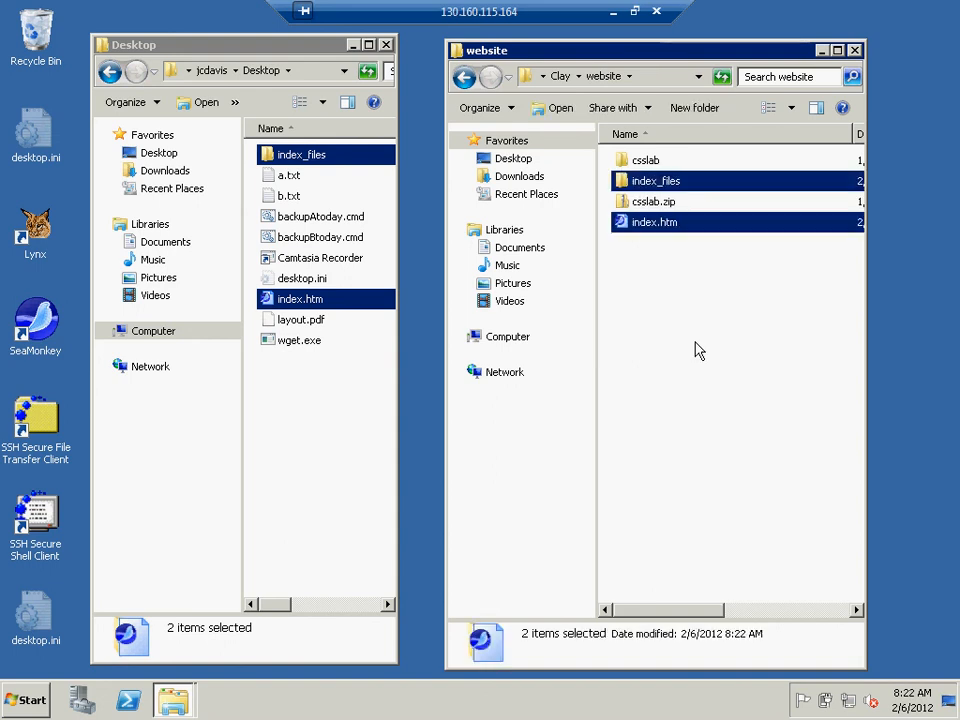
{"action": "left_click", "coordinate": [668, 295]}
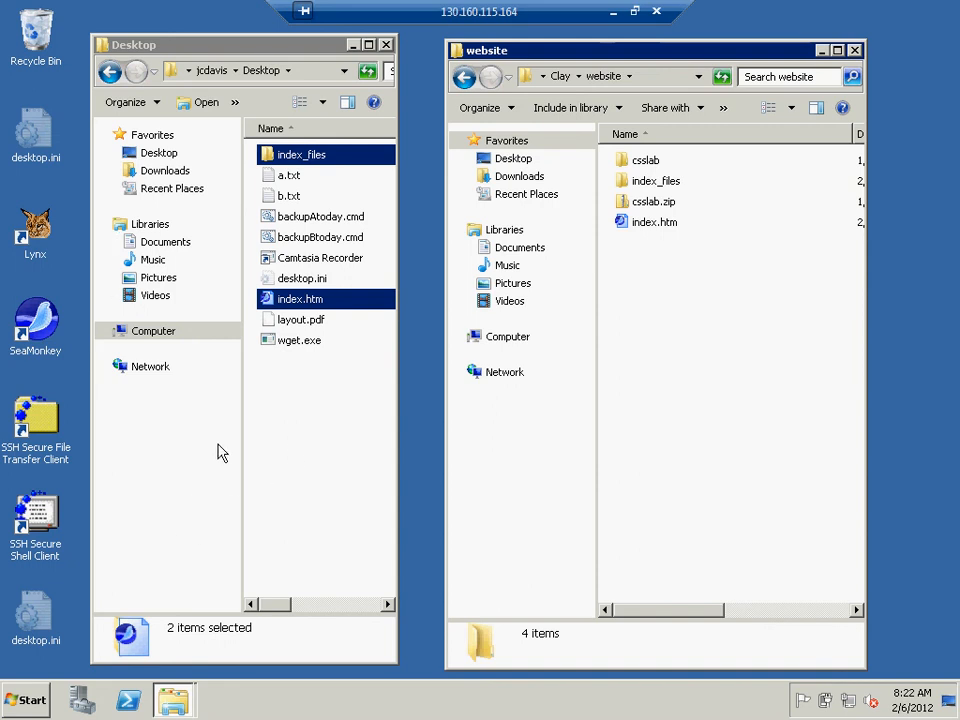
{"action": "double_click", "coordinate": [46, 320]}
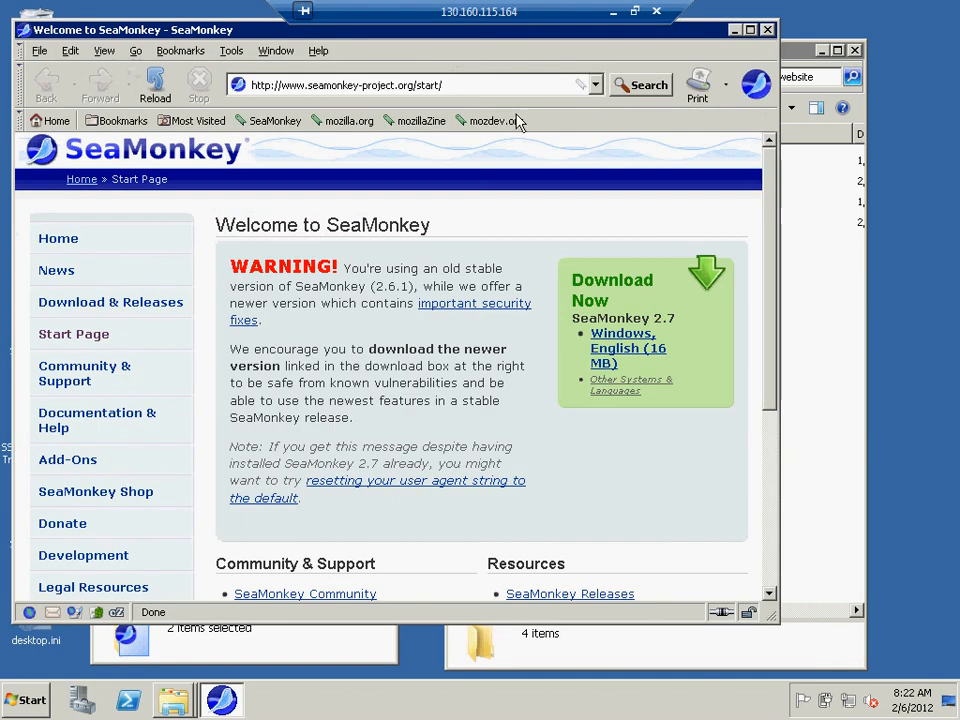
{"action": "left_click", "coordinate": [469, 85]}
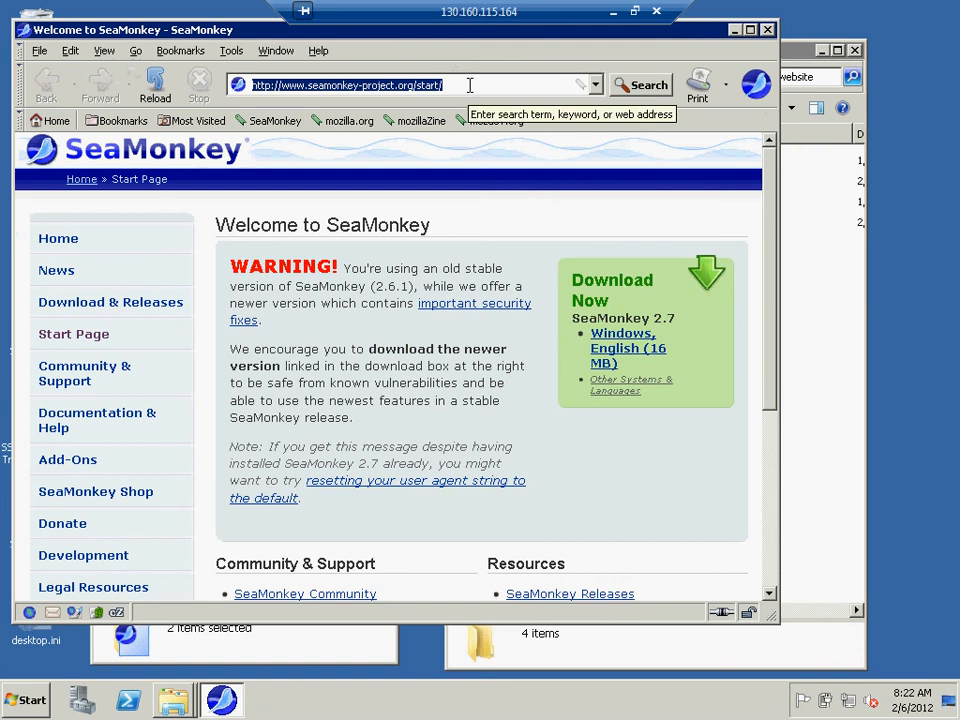
{"action": "type", "text": "htt"}
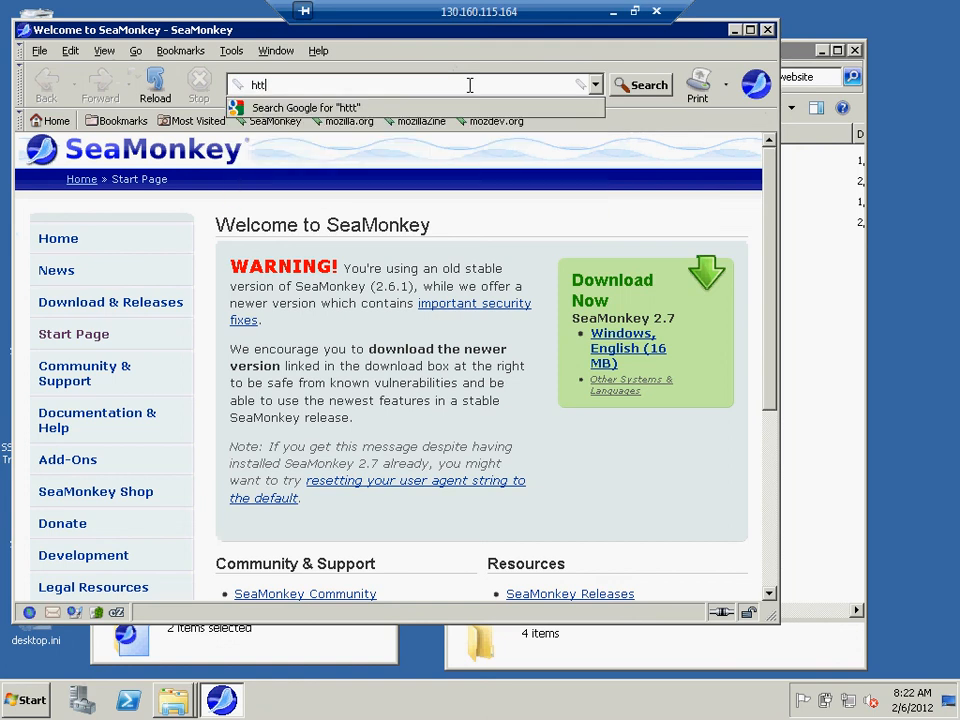
{"action": "type", "text": "p://lo"}
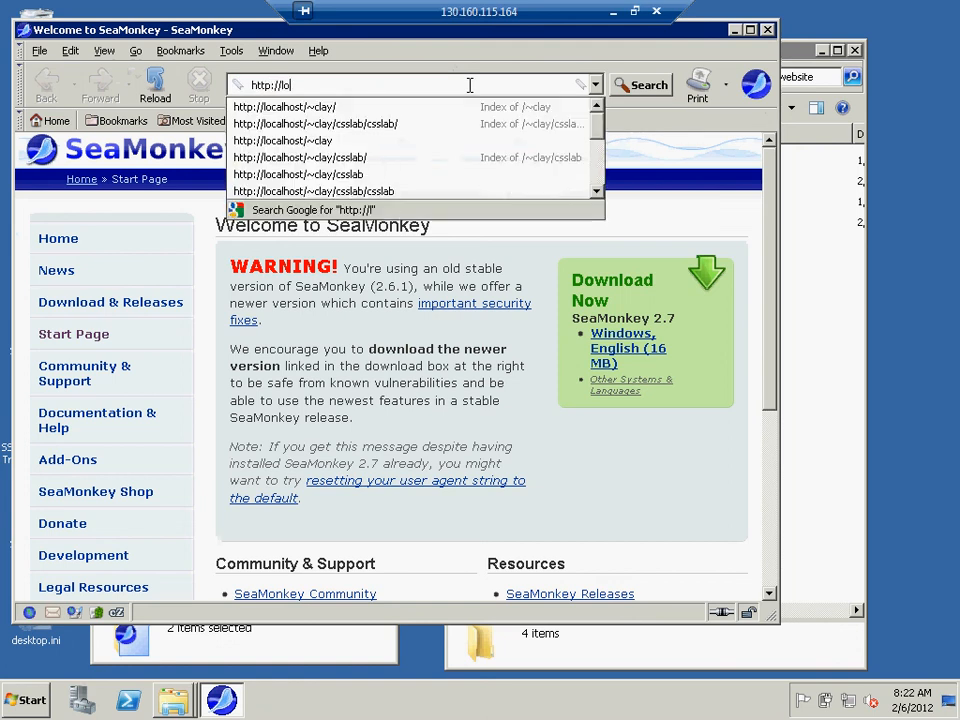
{"action": "type", "text": "calhost/"}
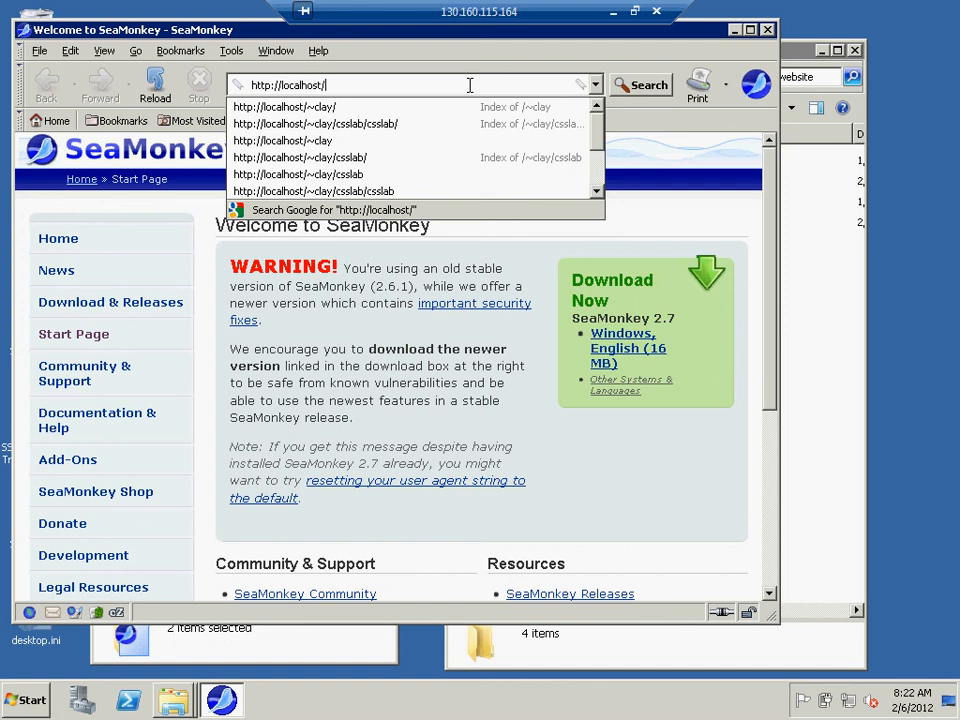
{"action": "type", "text": "~clay/"}
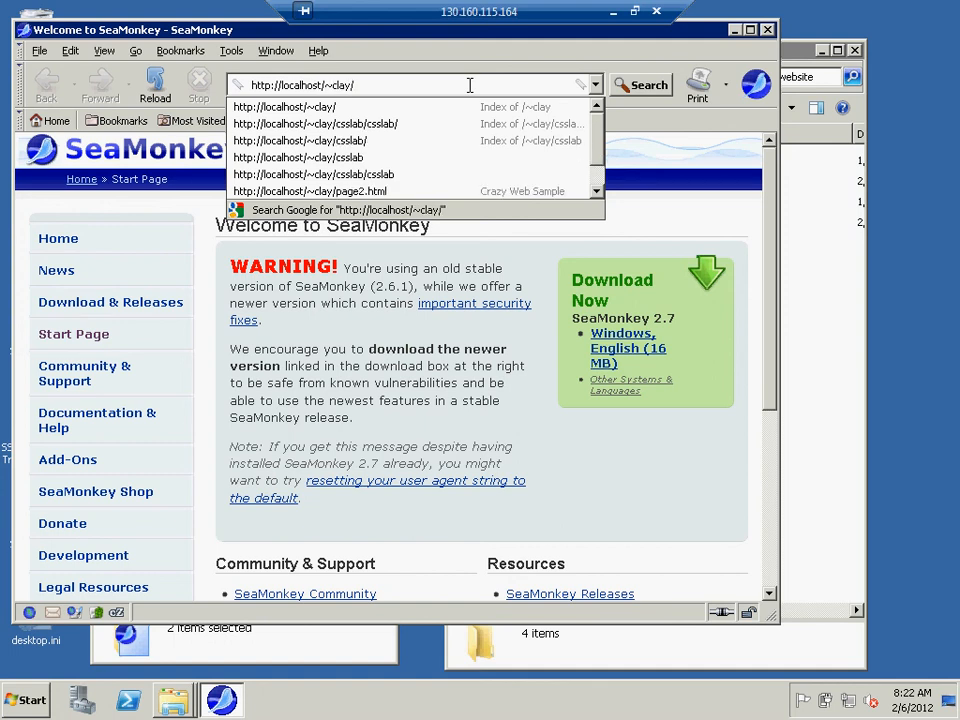
{"action": "type", "text": "index."}
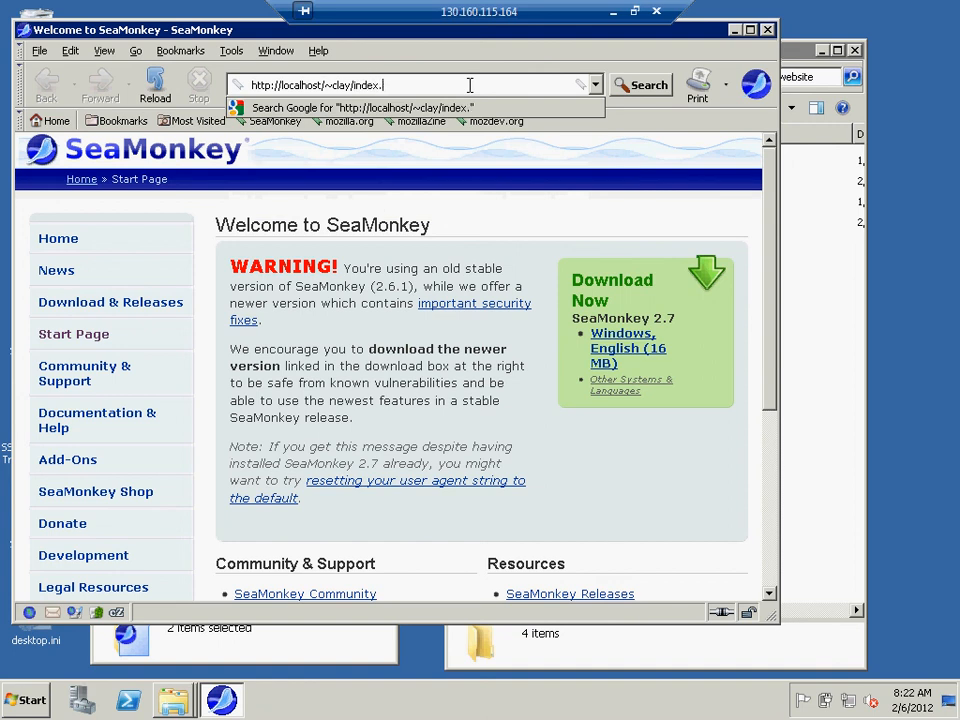
{"action": "type", "text": "htm"}
{"action": "key", "text": "Return"}
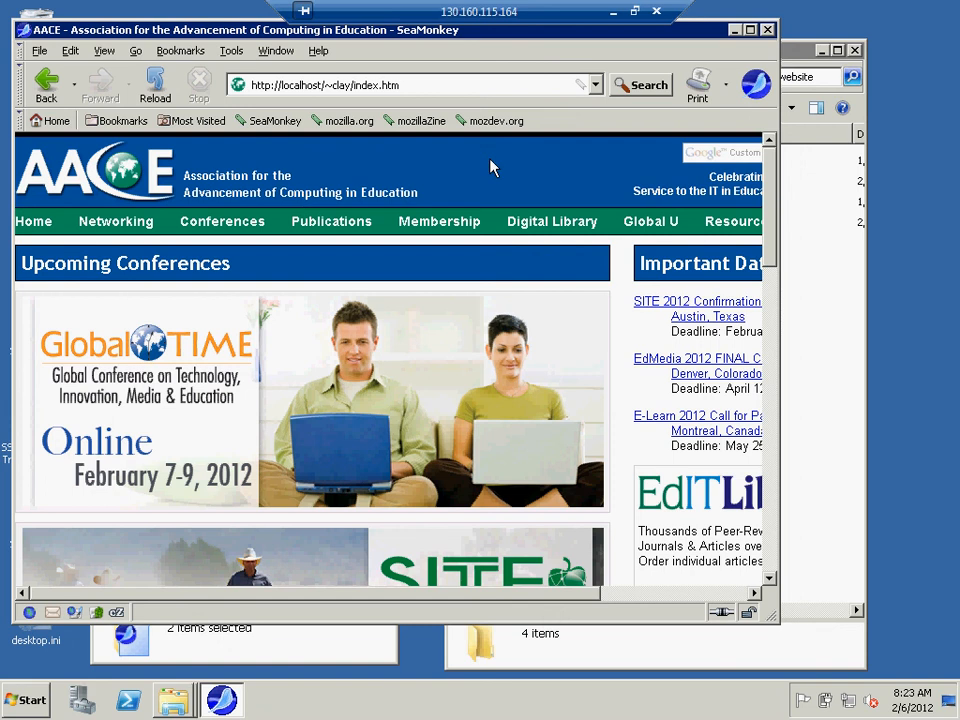
Step: Check that index_files holds its 17 copied items, then minimize the website folder window
{"action": "left_click", "coordinate": [800, 52]}
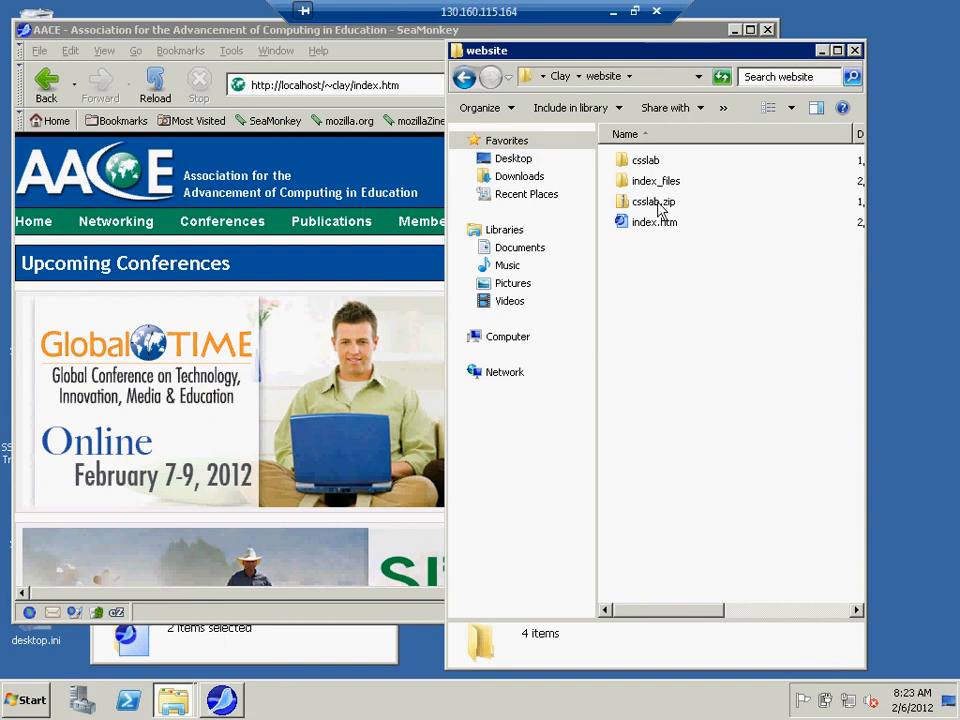
{"action": "double_click", "coordinate": [648, 184]}
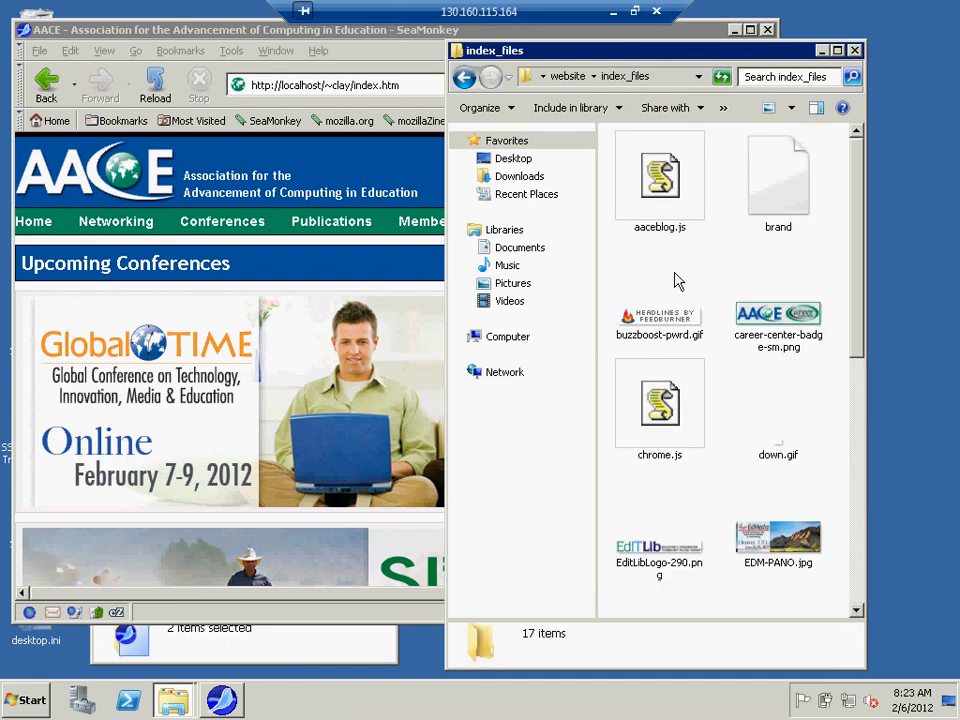
{"action": "left_click", "coordinate": [464, 79]}
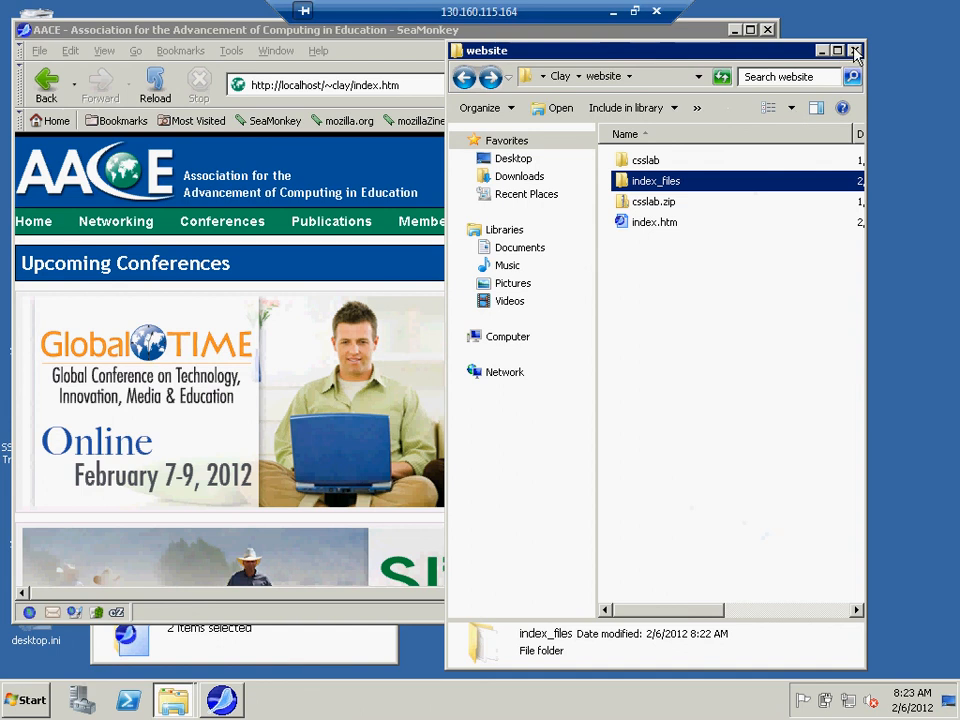
{"action": "left_click", "coordinate": [823, 52]}
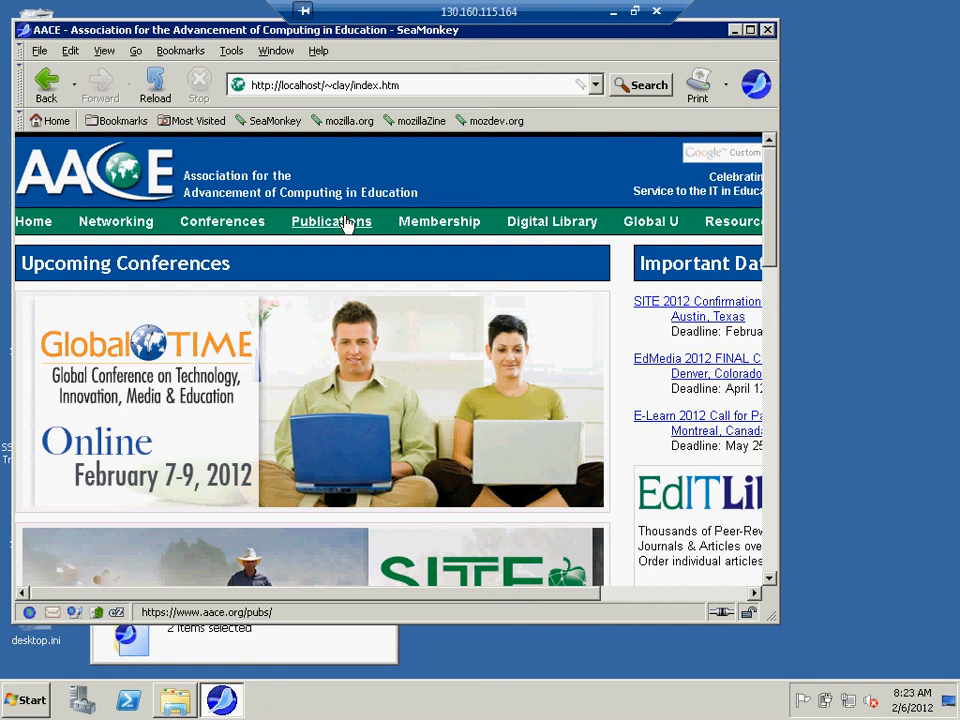
Step: Close the SeaMonkey browser and the remote Desktop folder window
{"action": "left_click", "coordinate": [751, 30]}
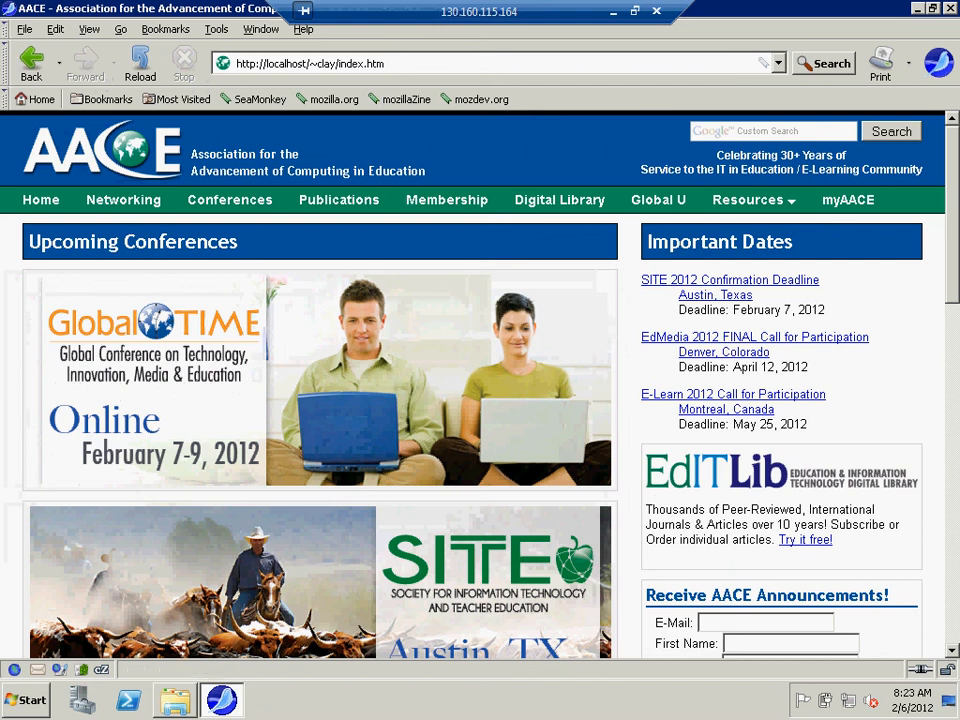
{"action": "left_click", "coordinate": [951, 8]}
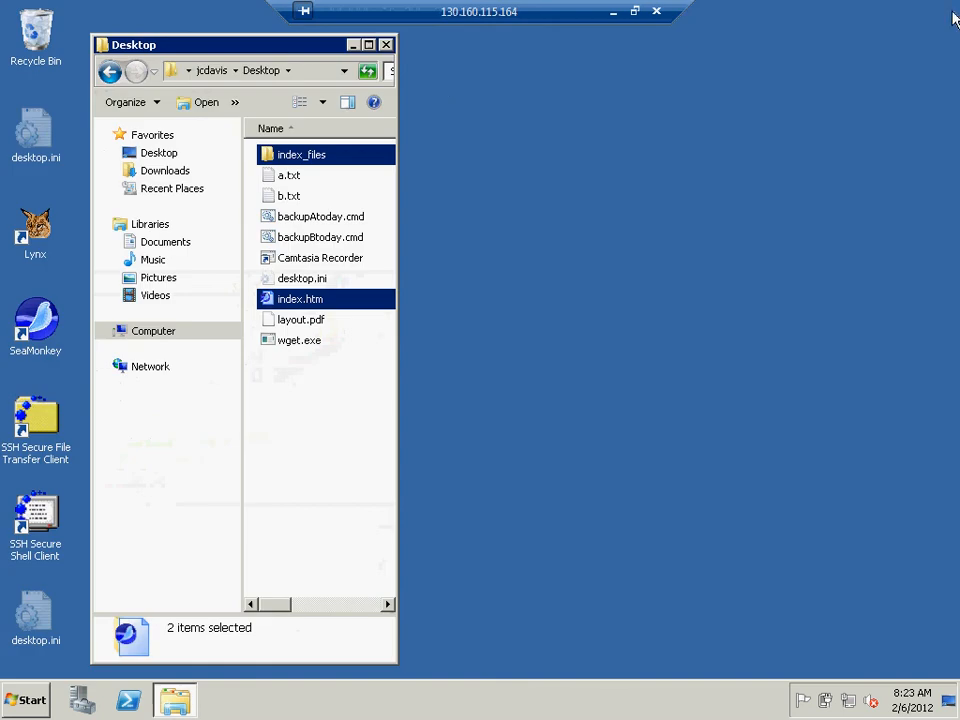
{"action": "left_click", "coordinate": [386, 45]}
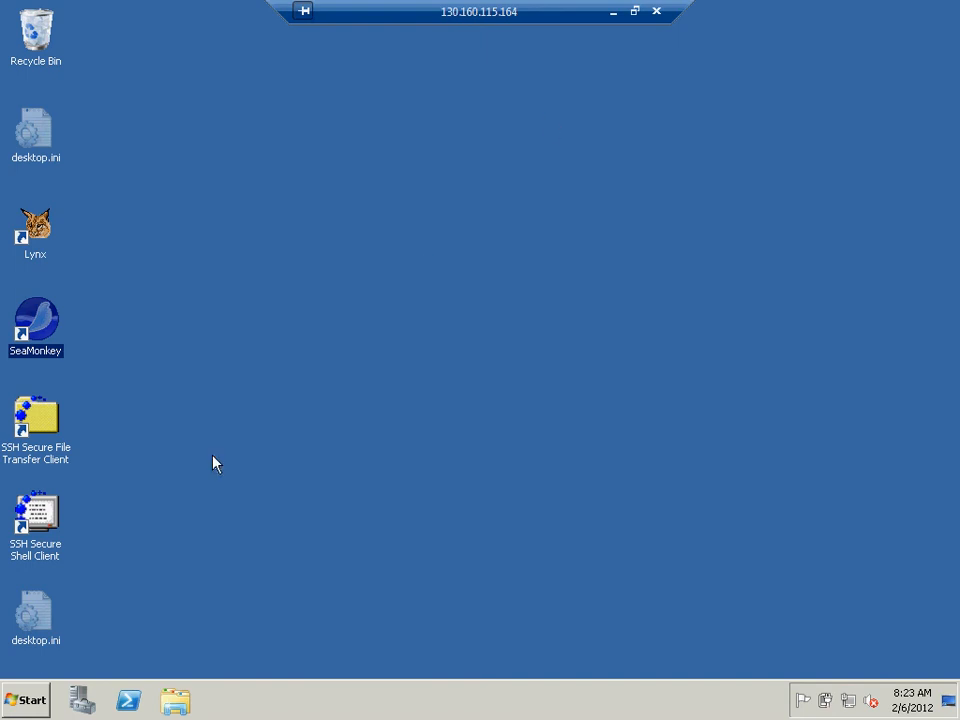
Step: Log off the remote session from the Start menu and bring up the screen recorder's controls
{"action": "left_click", "coordinate": [24, 698]}
{"action": "left_click", "coordinate": [264, 664]}
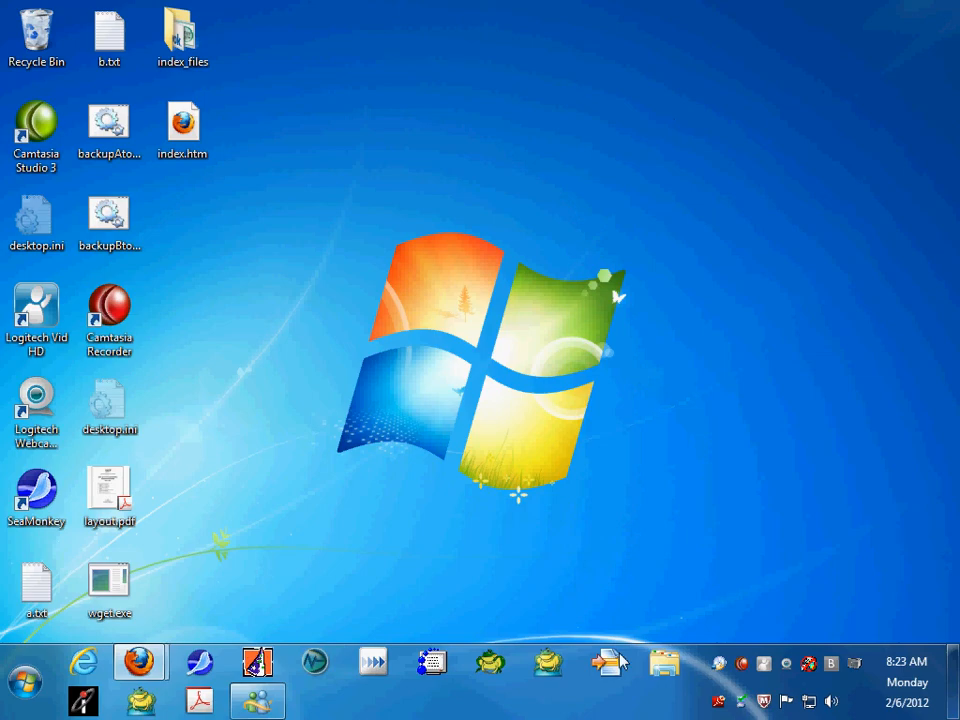
{"action": "right_click", "coordinate": [742, 662]}
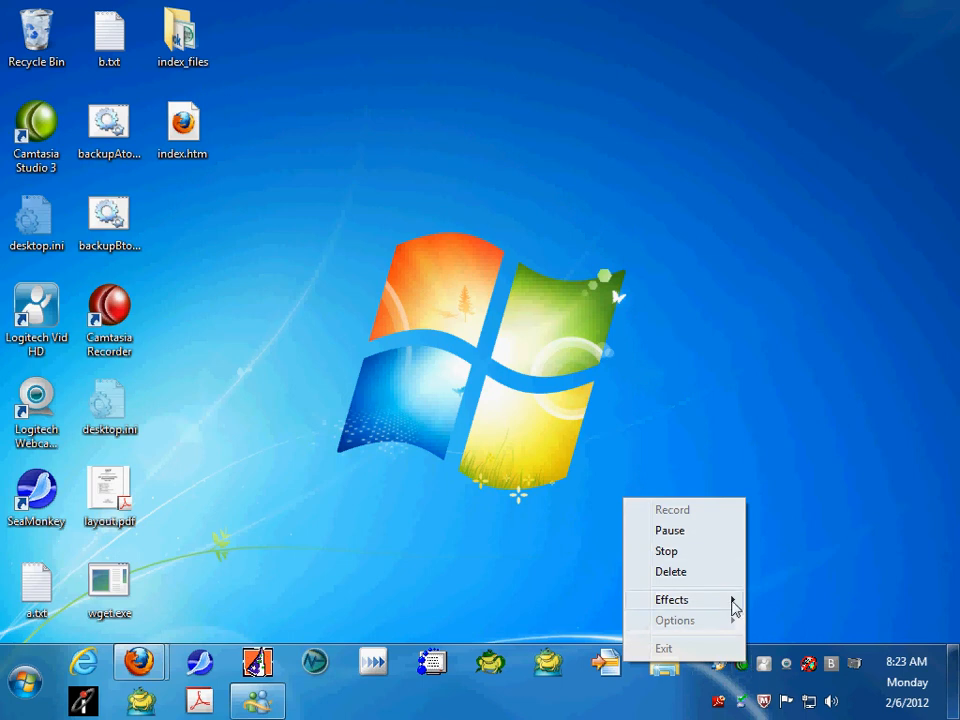